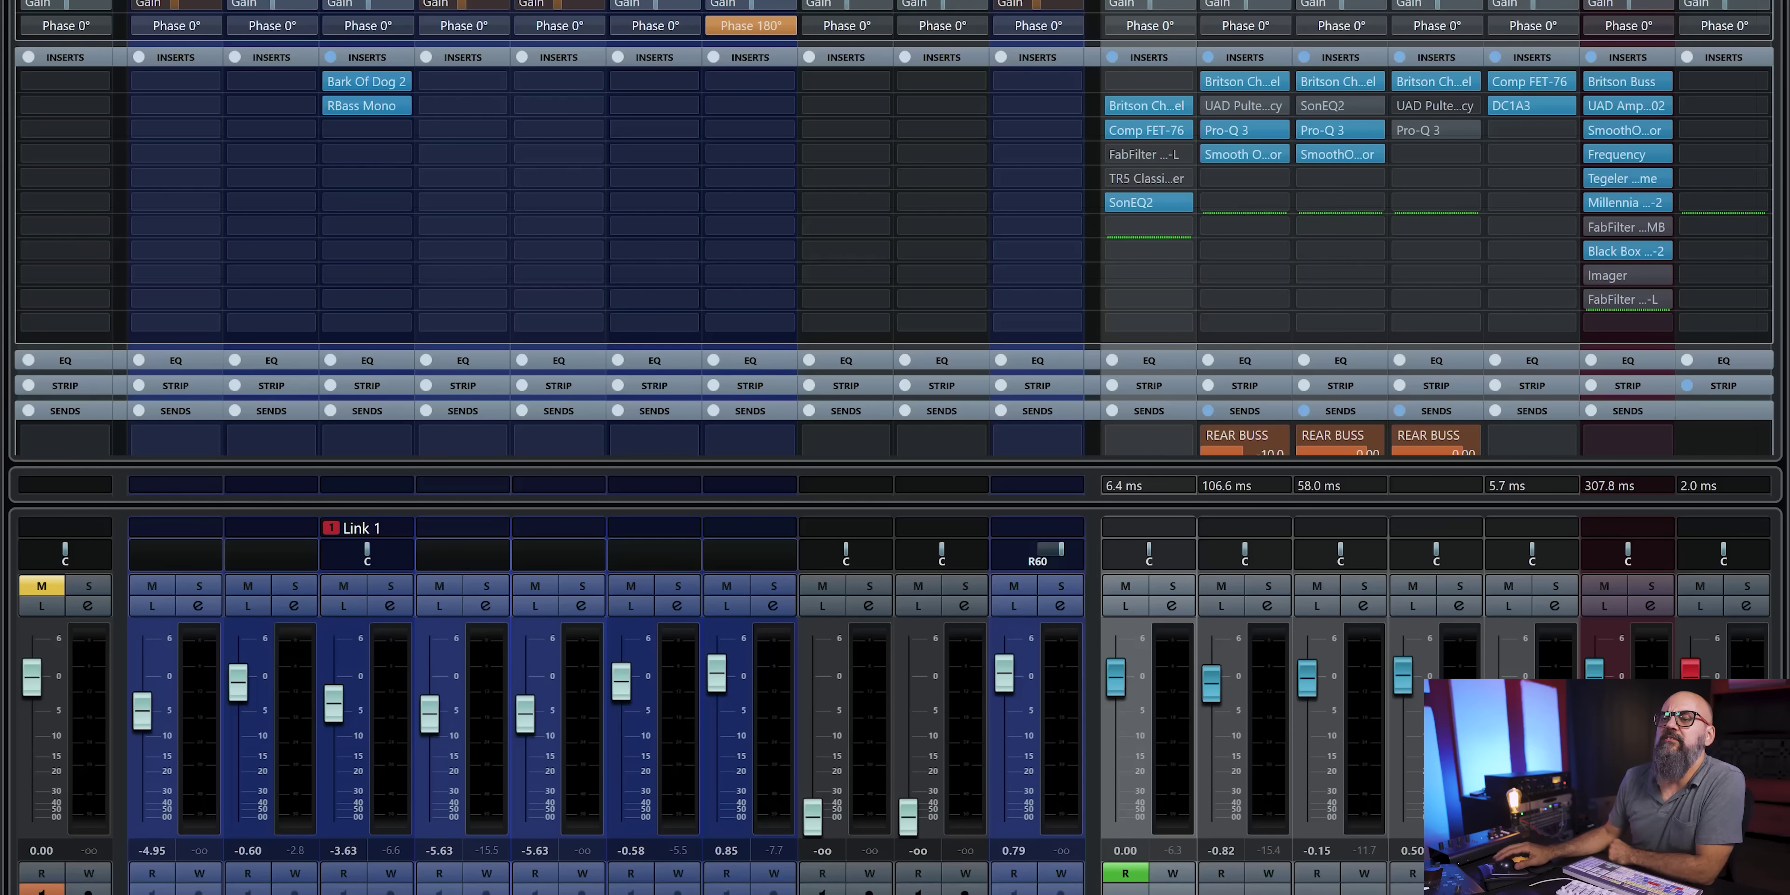
Step: Browse the Dynamics plug-in category for the first insert slot of the phase-inverted Snare Gr channel
click(788, 82)
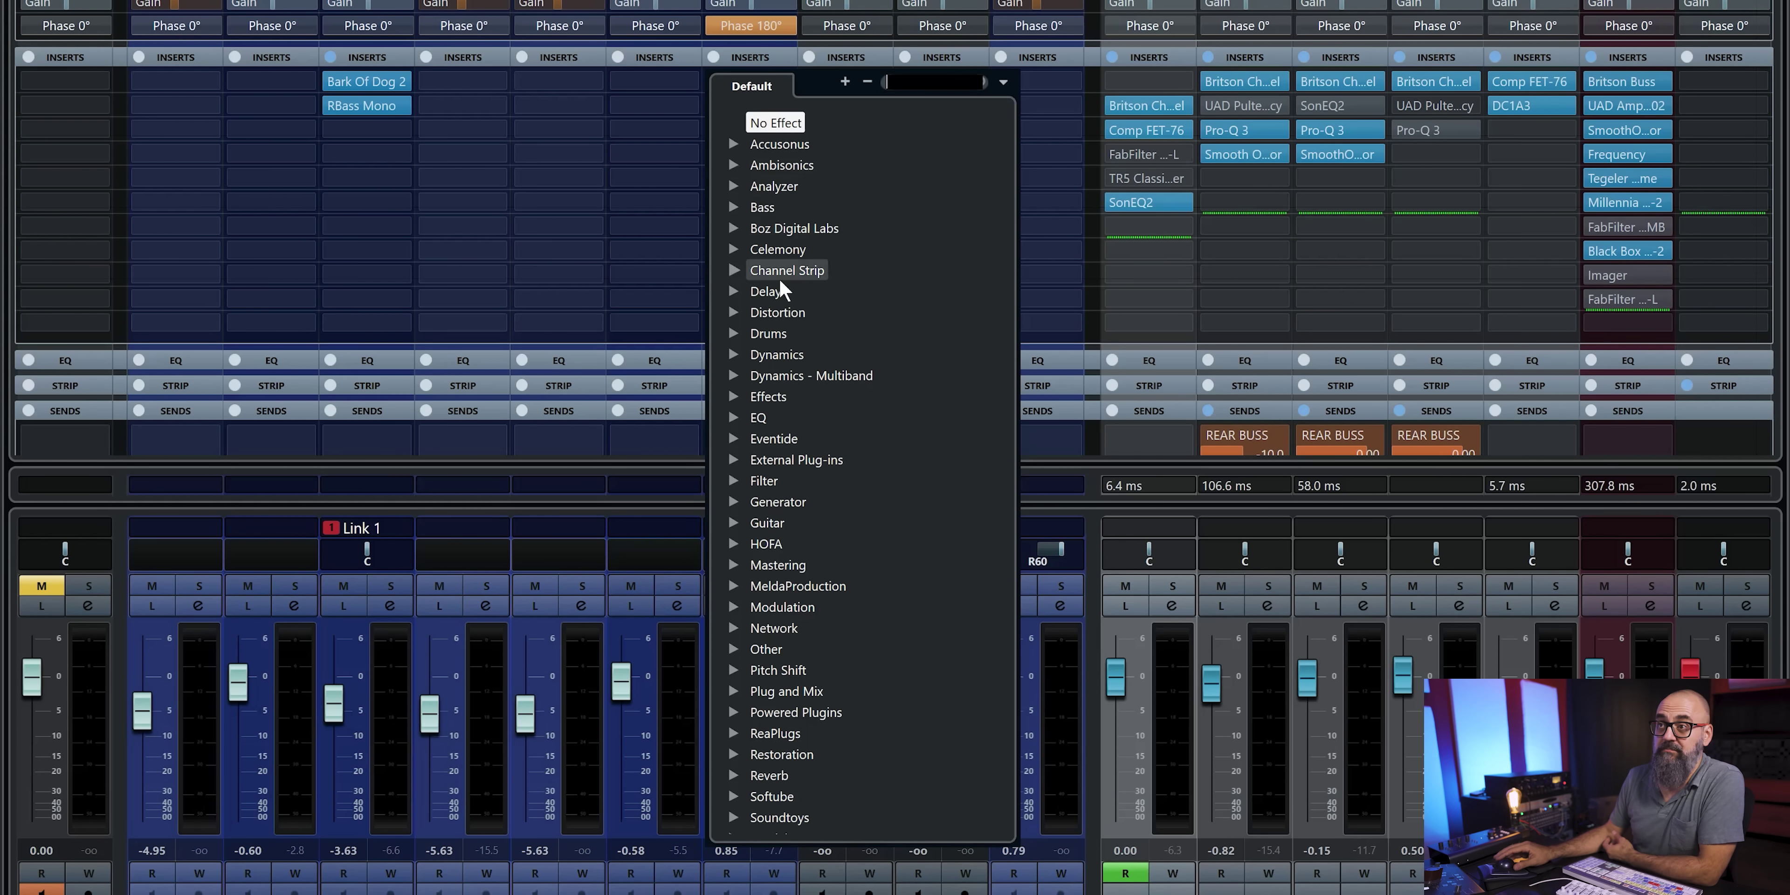
click(733, 356)
drag(1012, 184, 1011, 250)
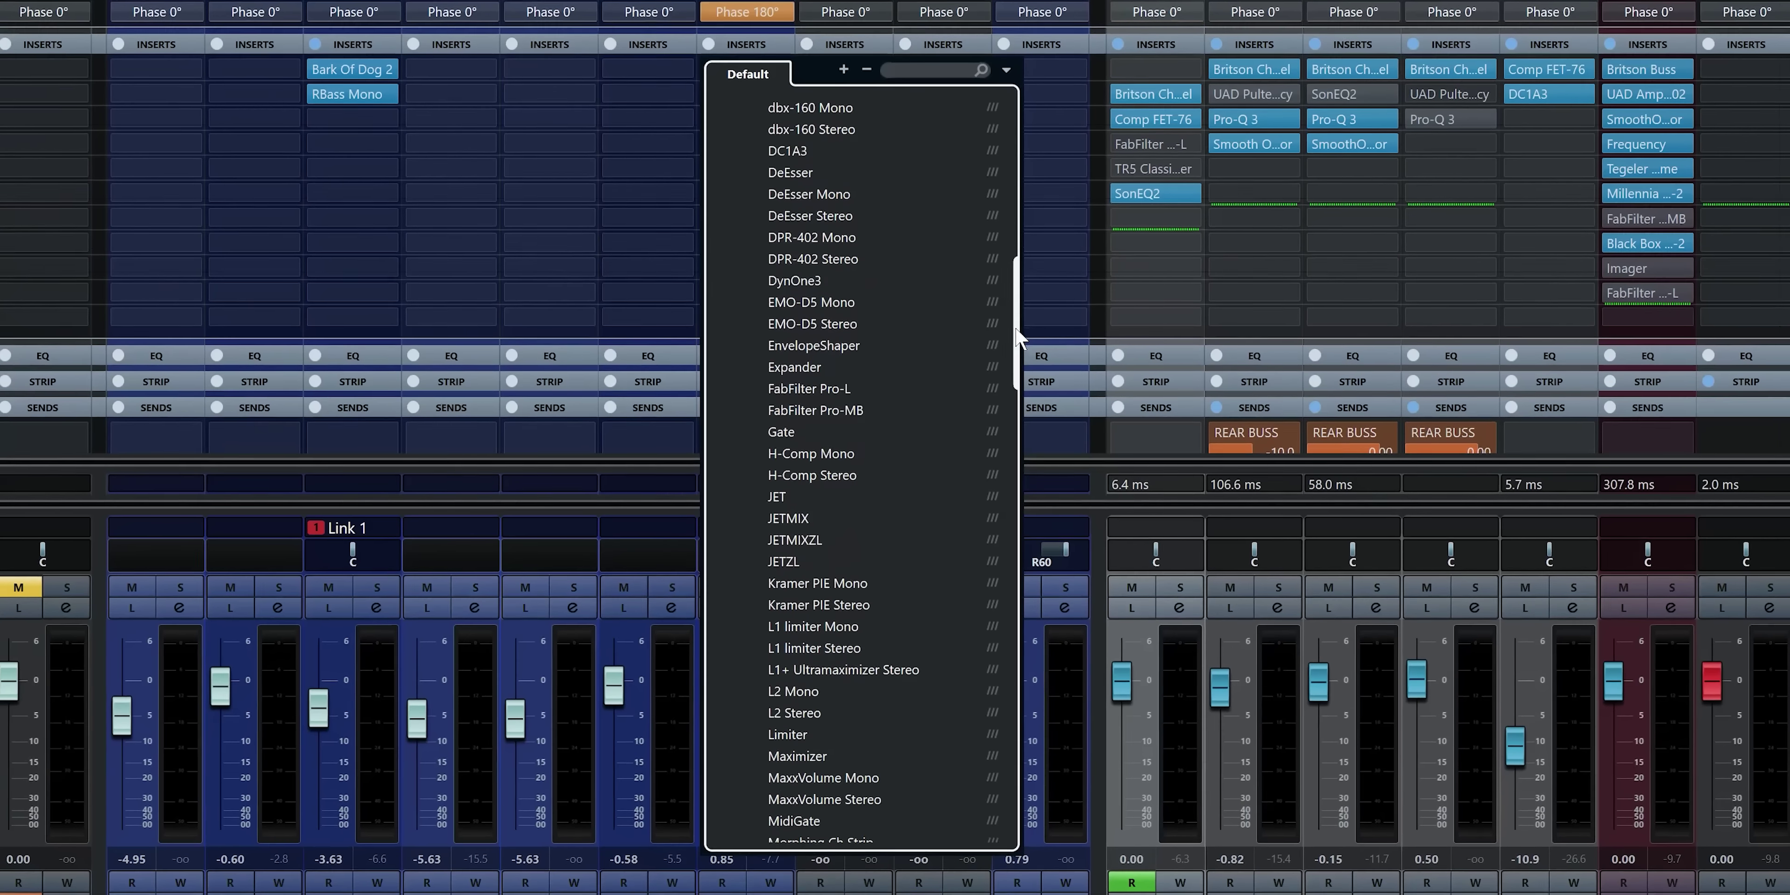
scroll(858, 480, down, 3)
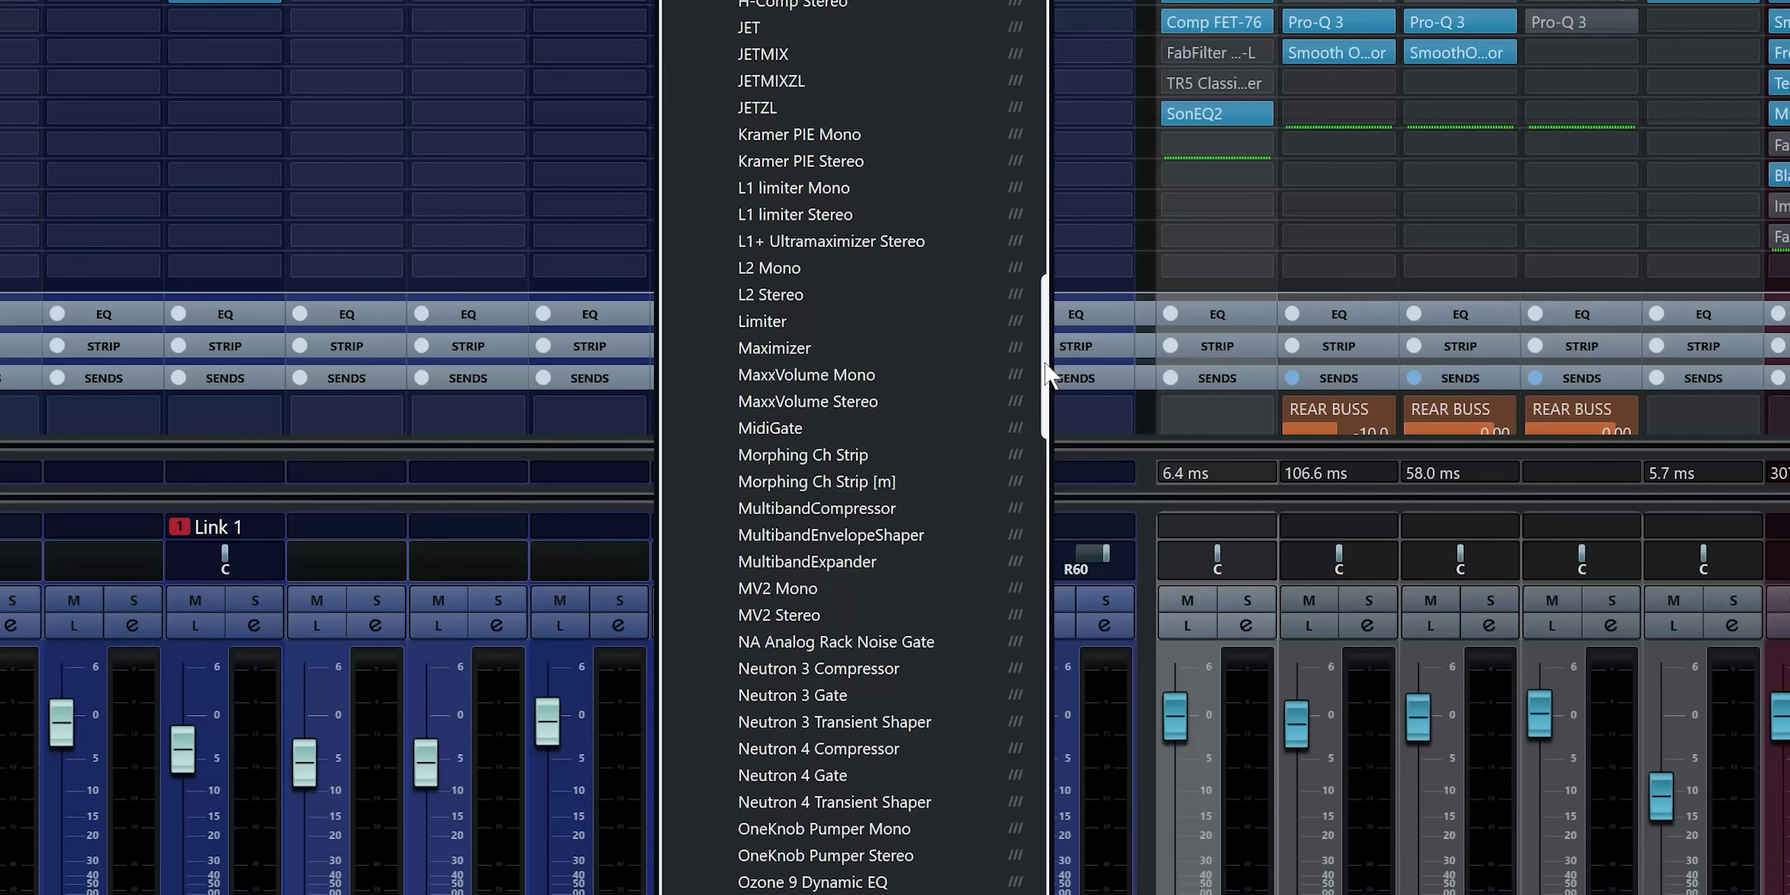
scroll(858, 445, down, 4)
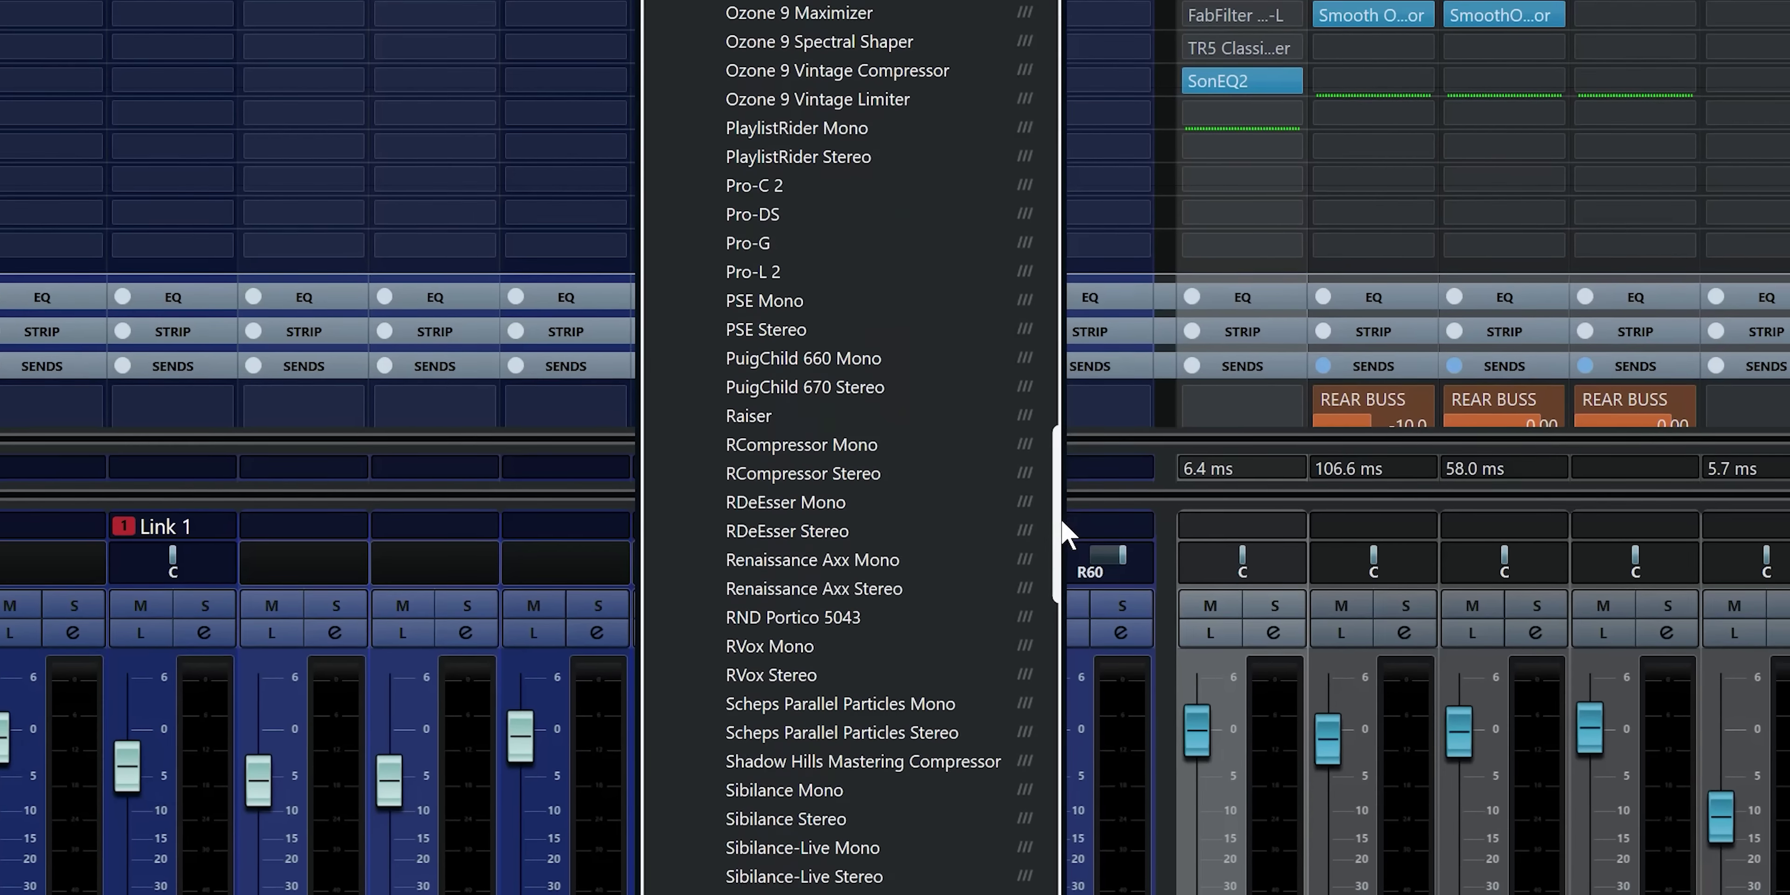
scroll(1063, 538, down, 2)
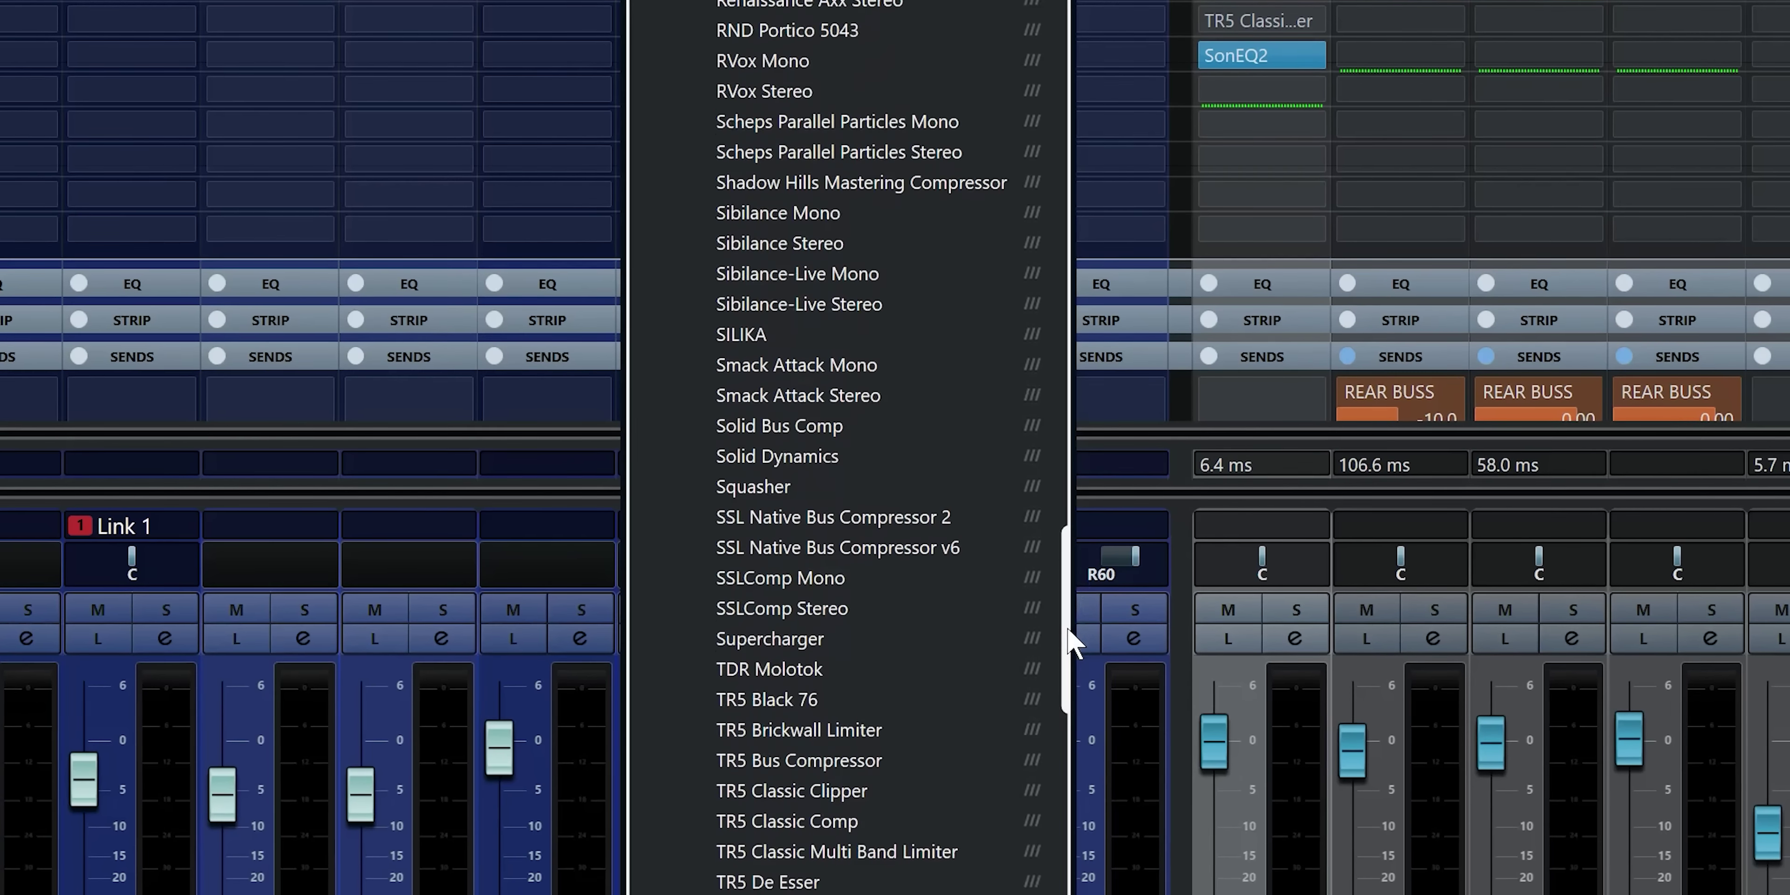
scroll(1063, 684, down, 3)
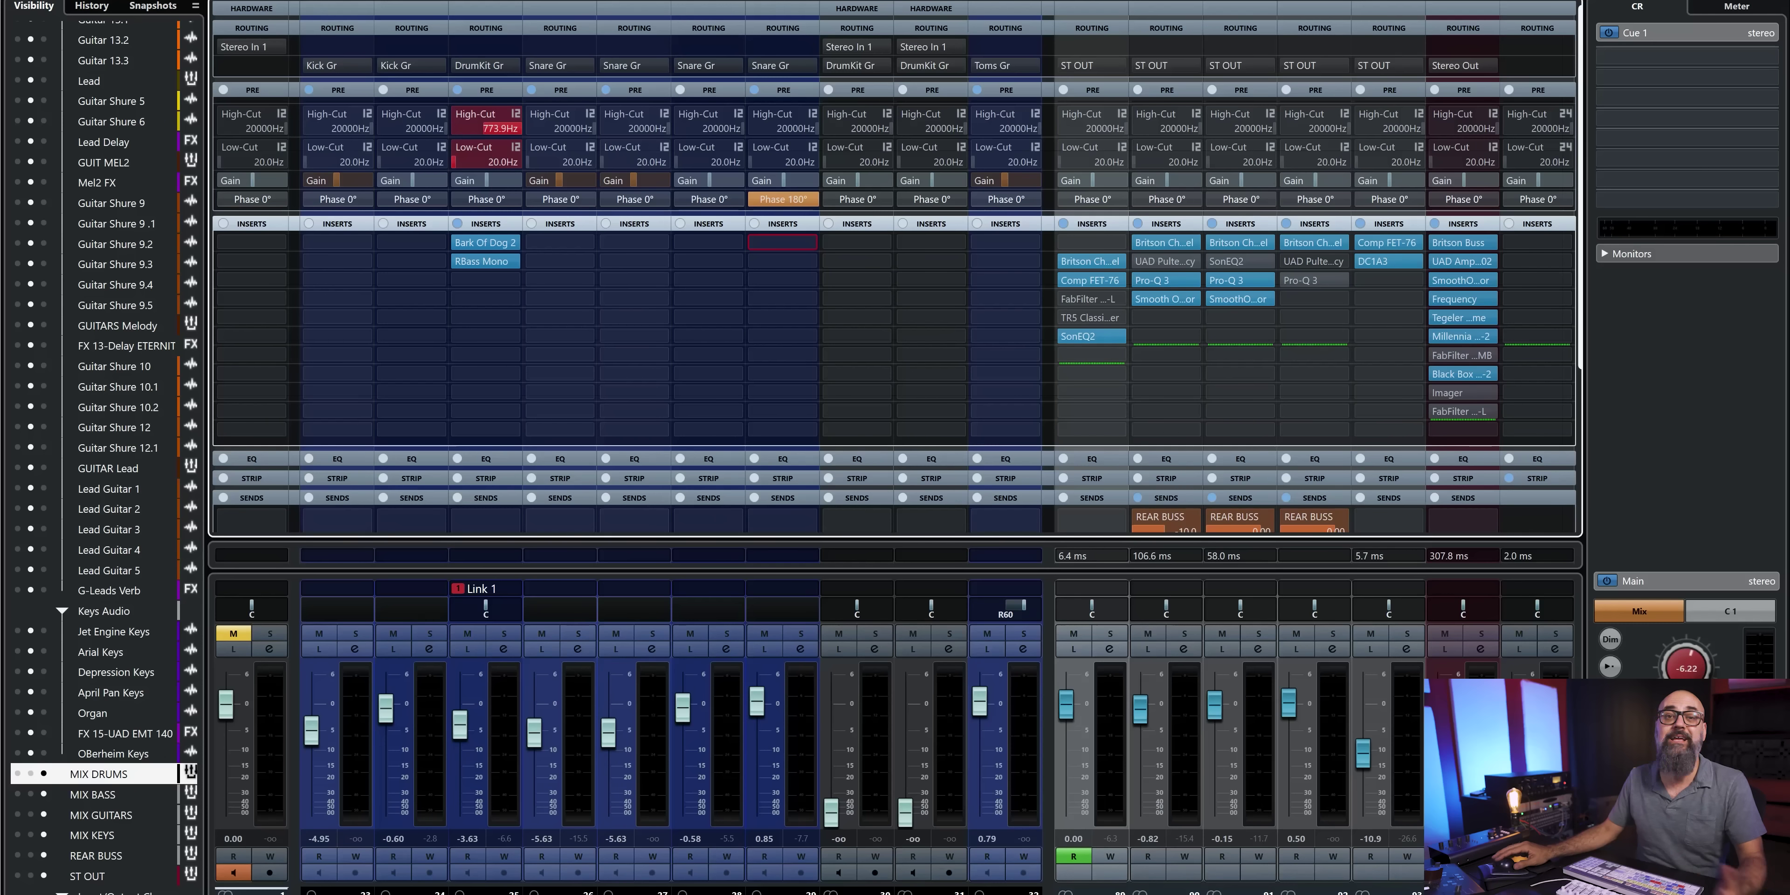
Step: Browse the EQ plug-in category for the same Snare Gr channel's first insert slot
click(810, 243)
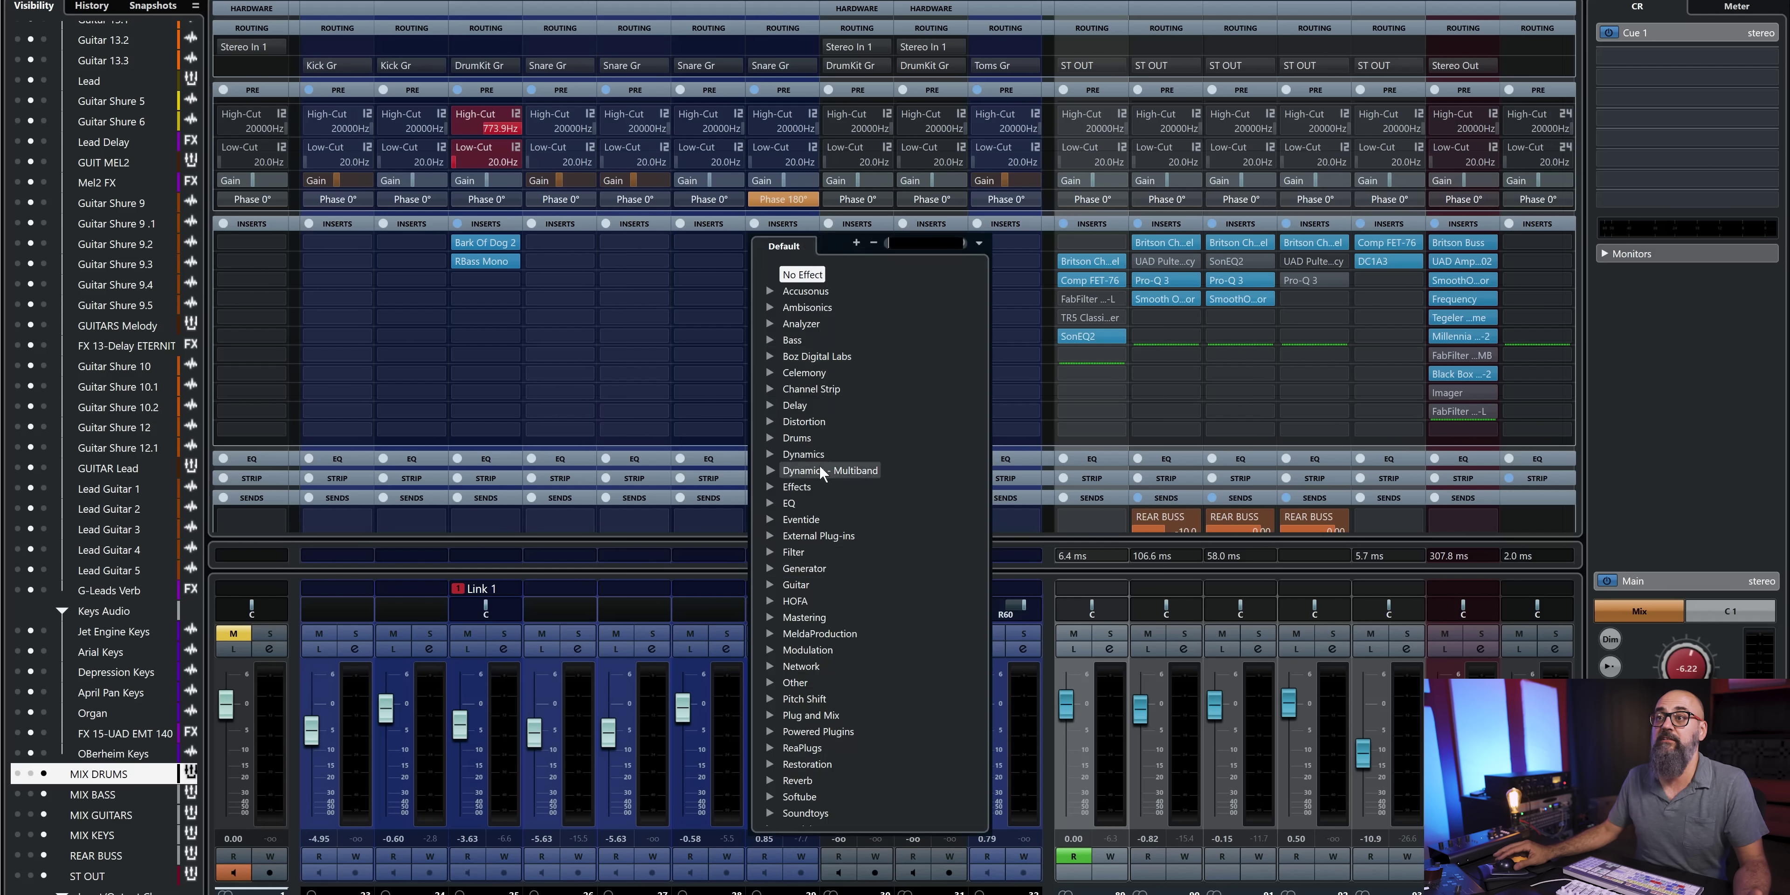
click(769, 504)
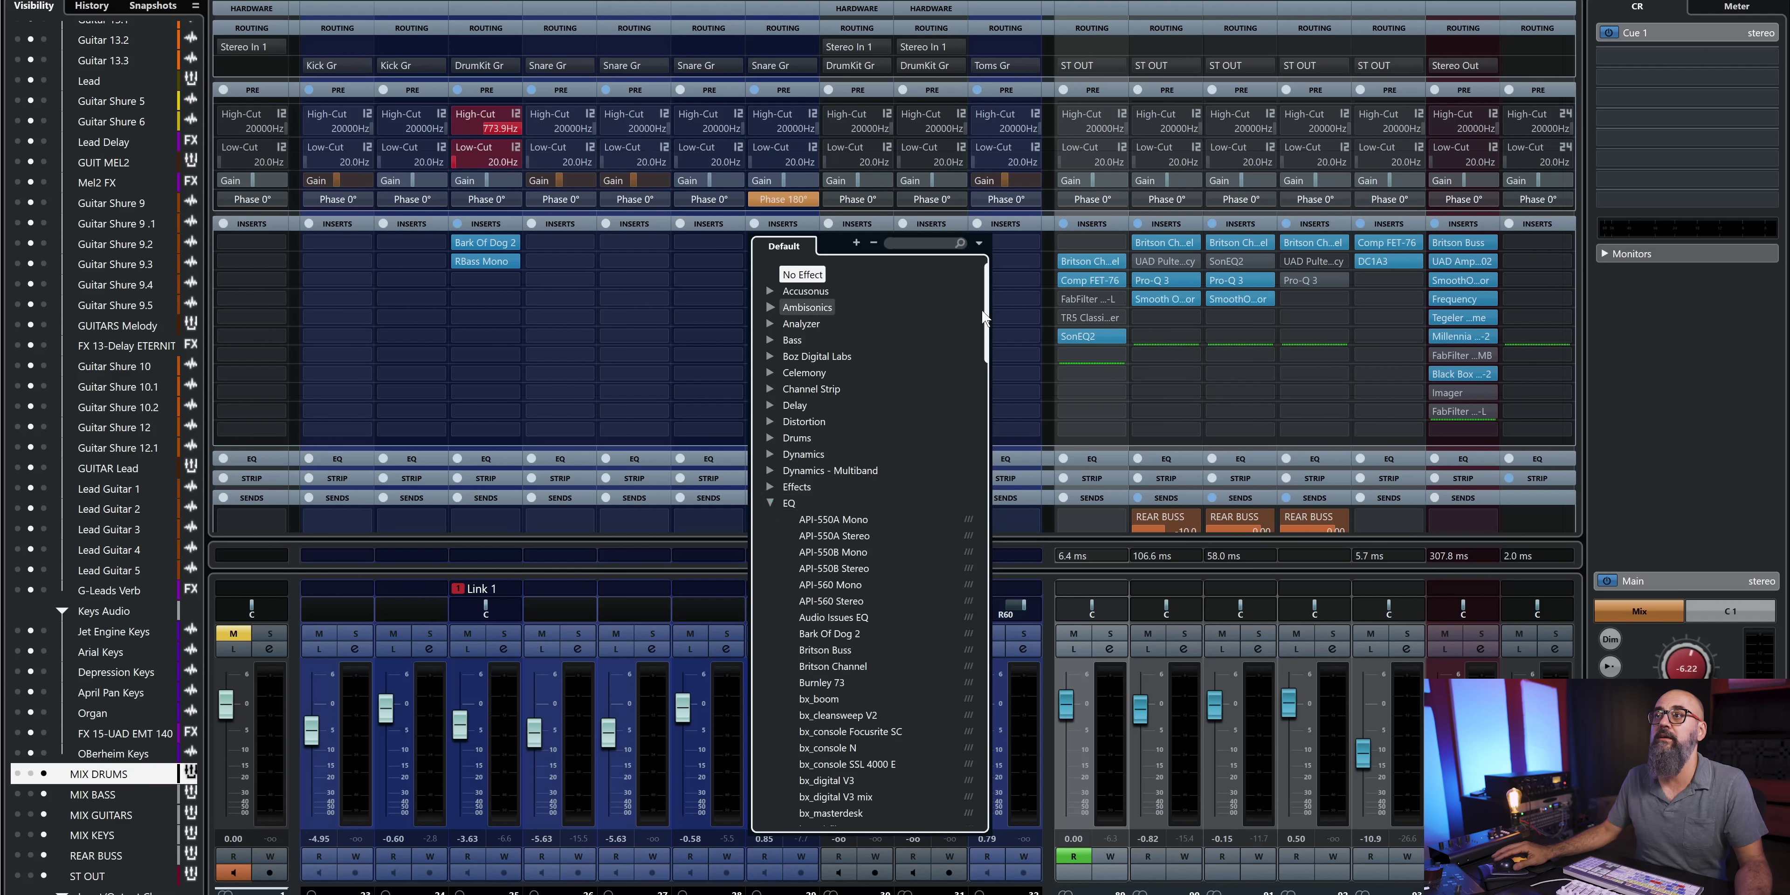
drag(985, 315, 951, 708)
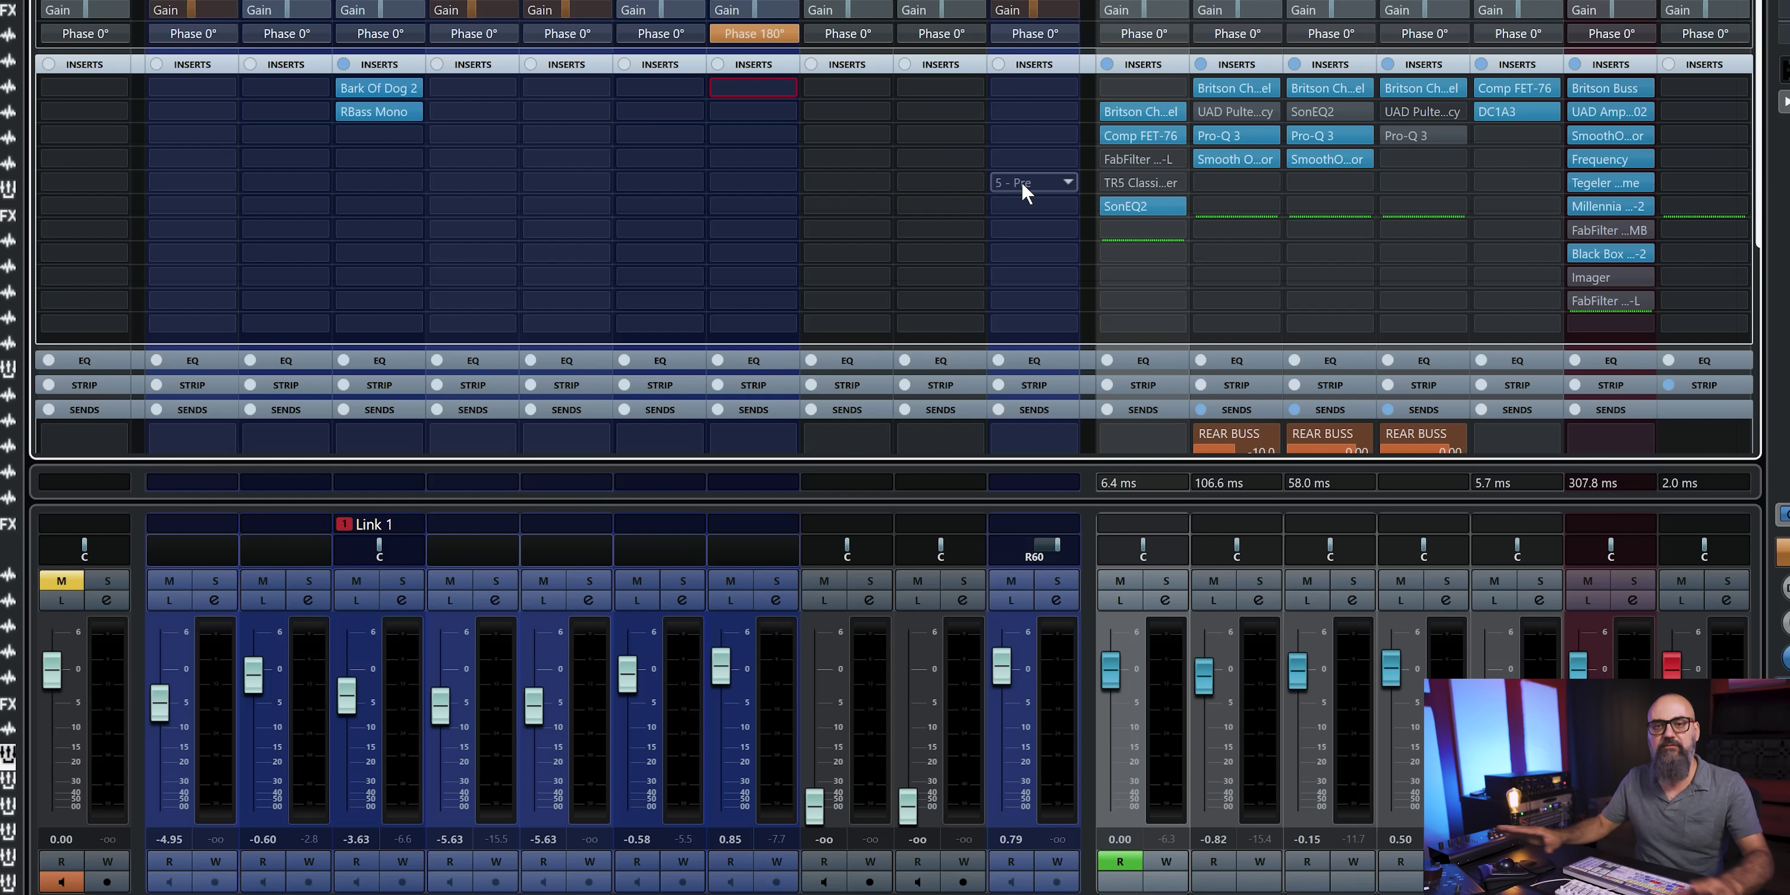
click(744, 231)
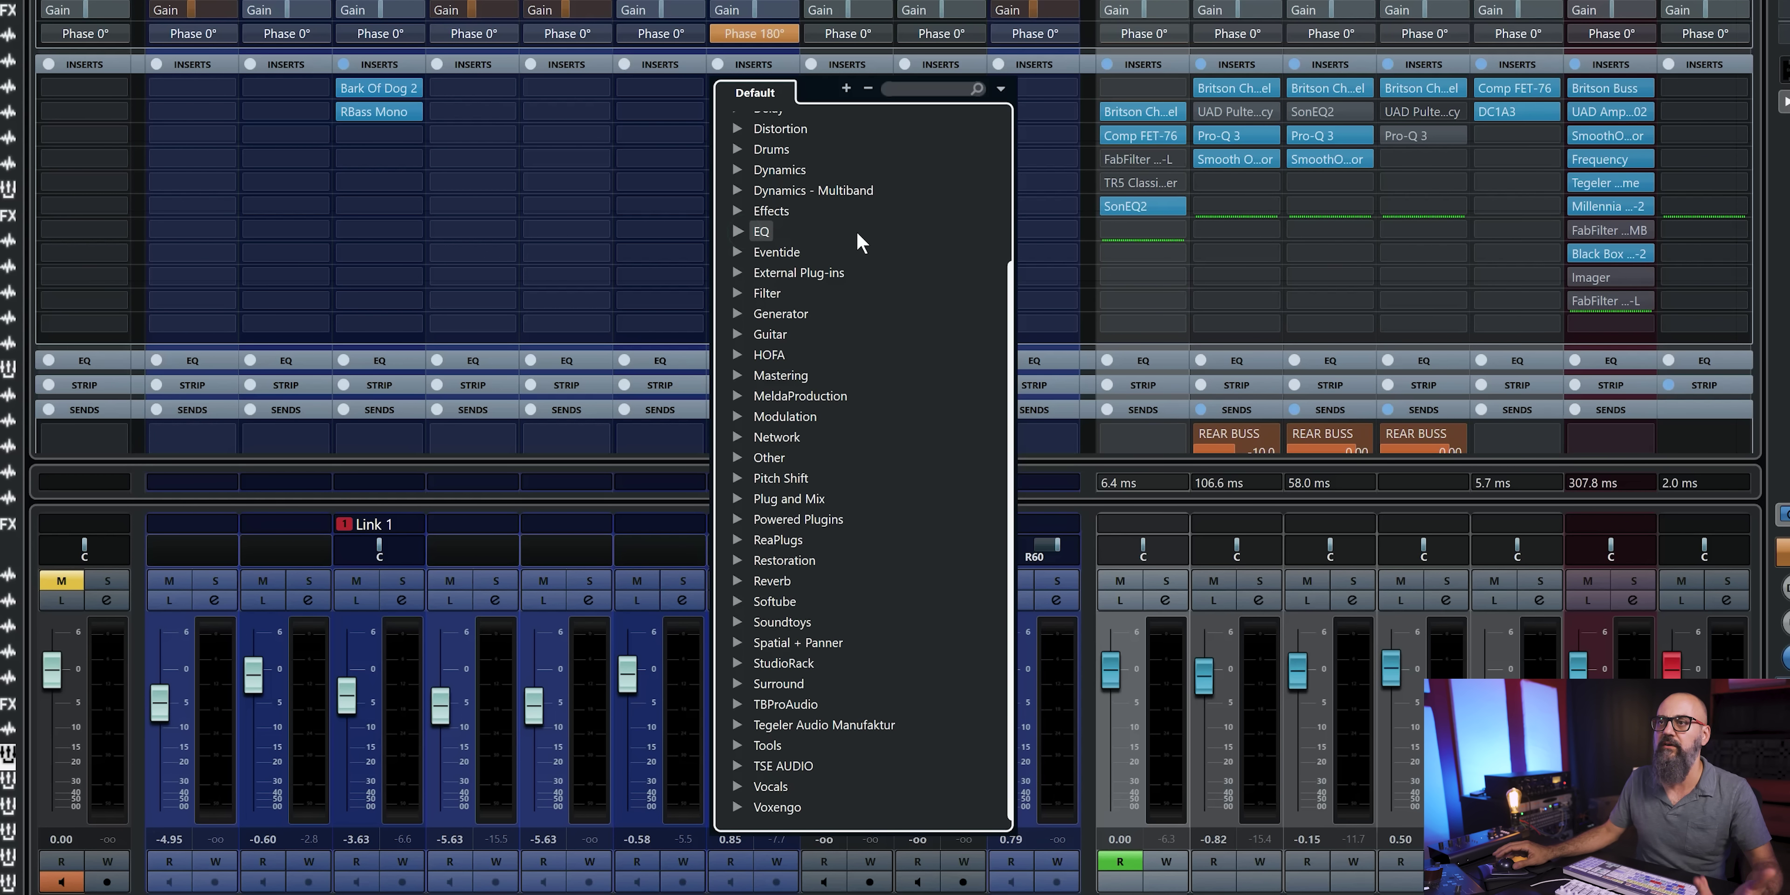
click(739, 231)
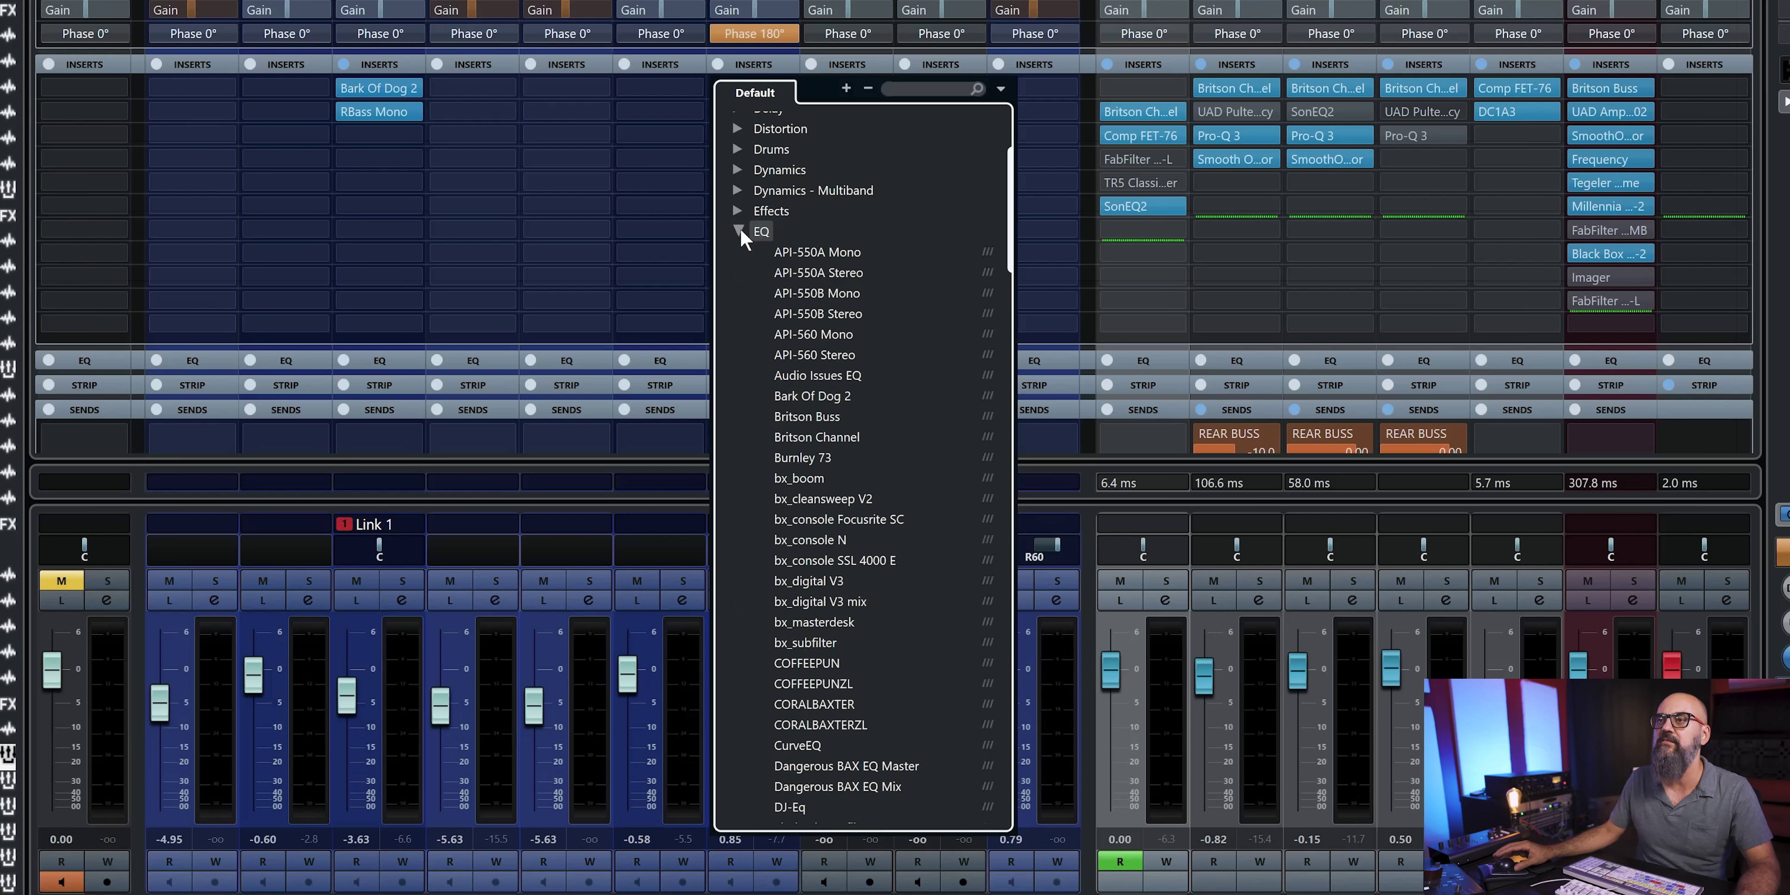
click(739, 231)
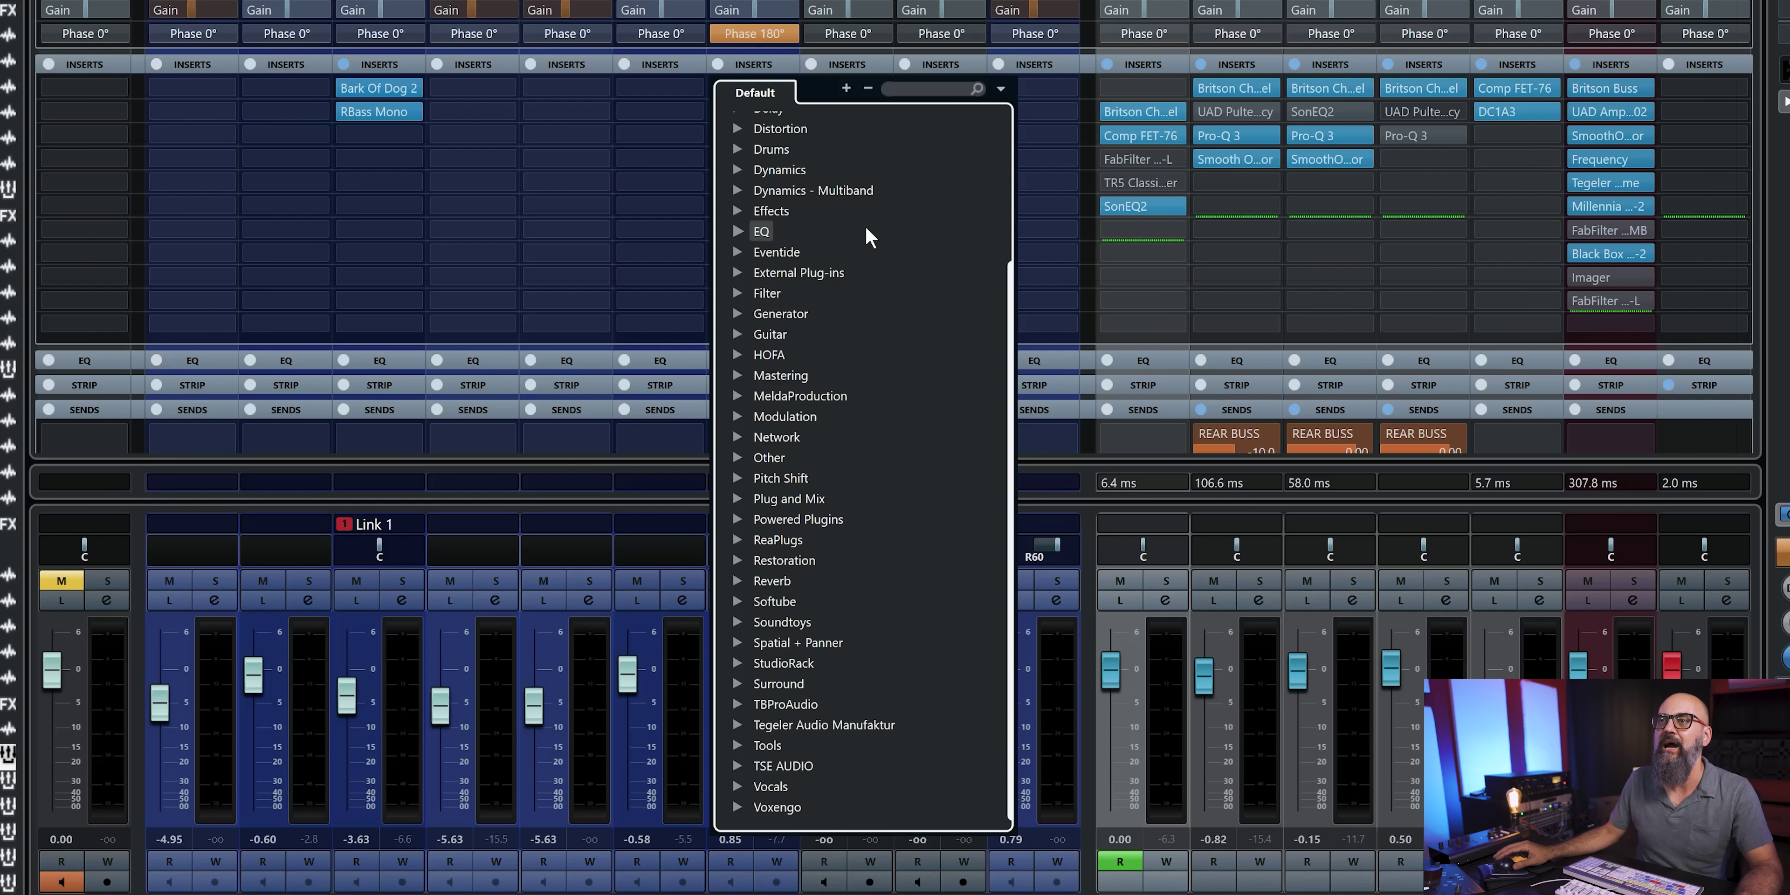
click(740, 232)
scroll(853, 357, down, 8)
scroll(856, 366, down, 5)
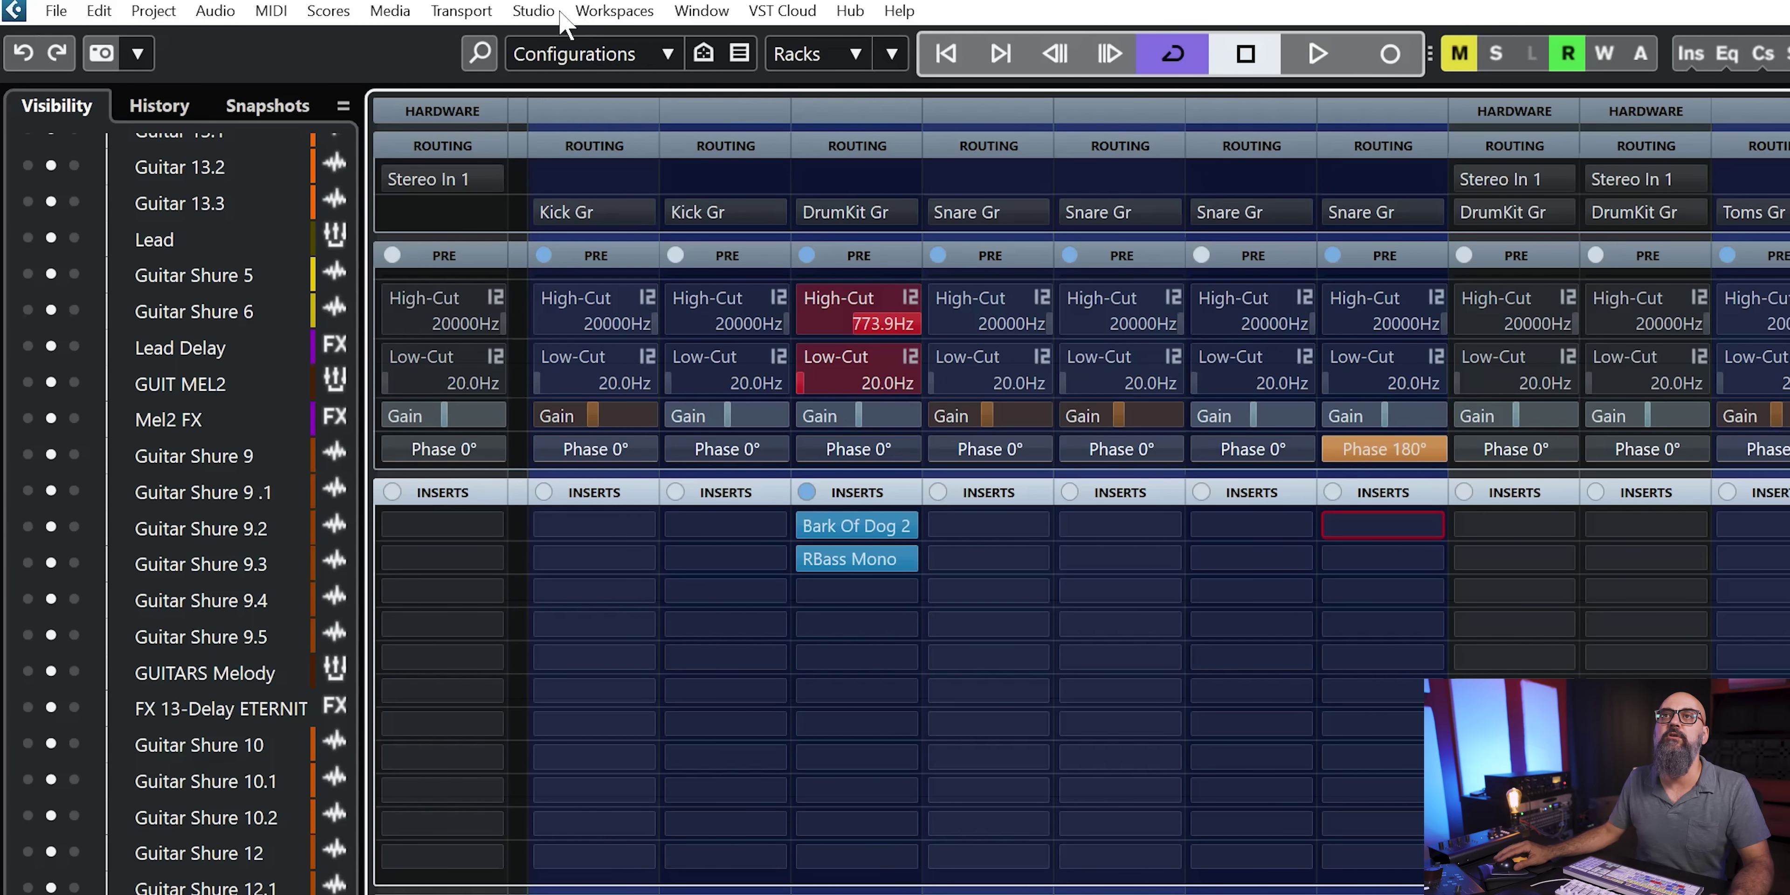
Step: Open the VST Plug-in Manager and sort the Default collection by vendor
click(546, 11)
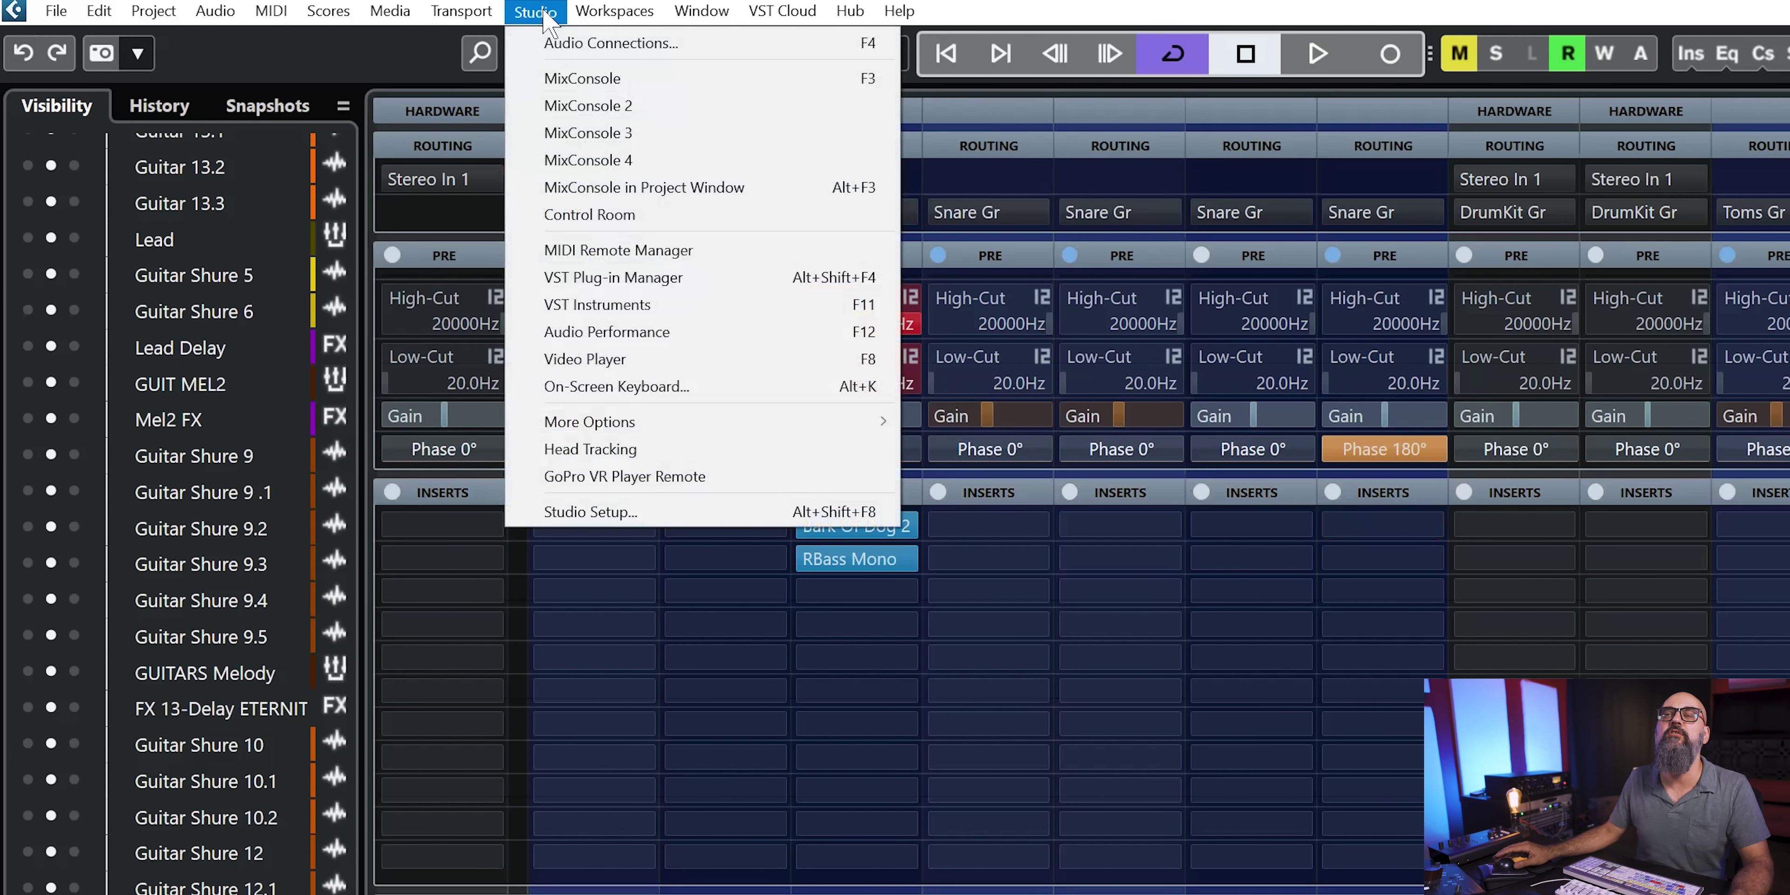
click(589, 278)
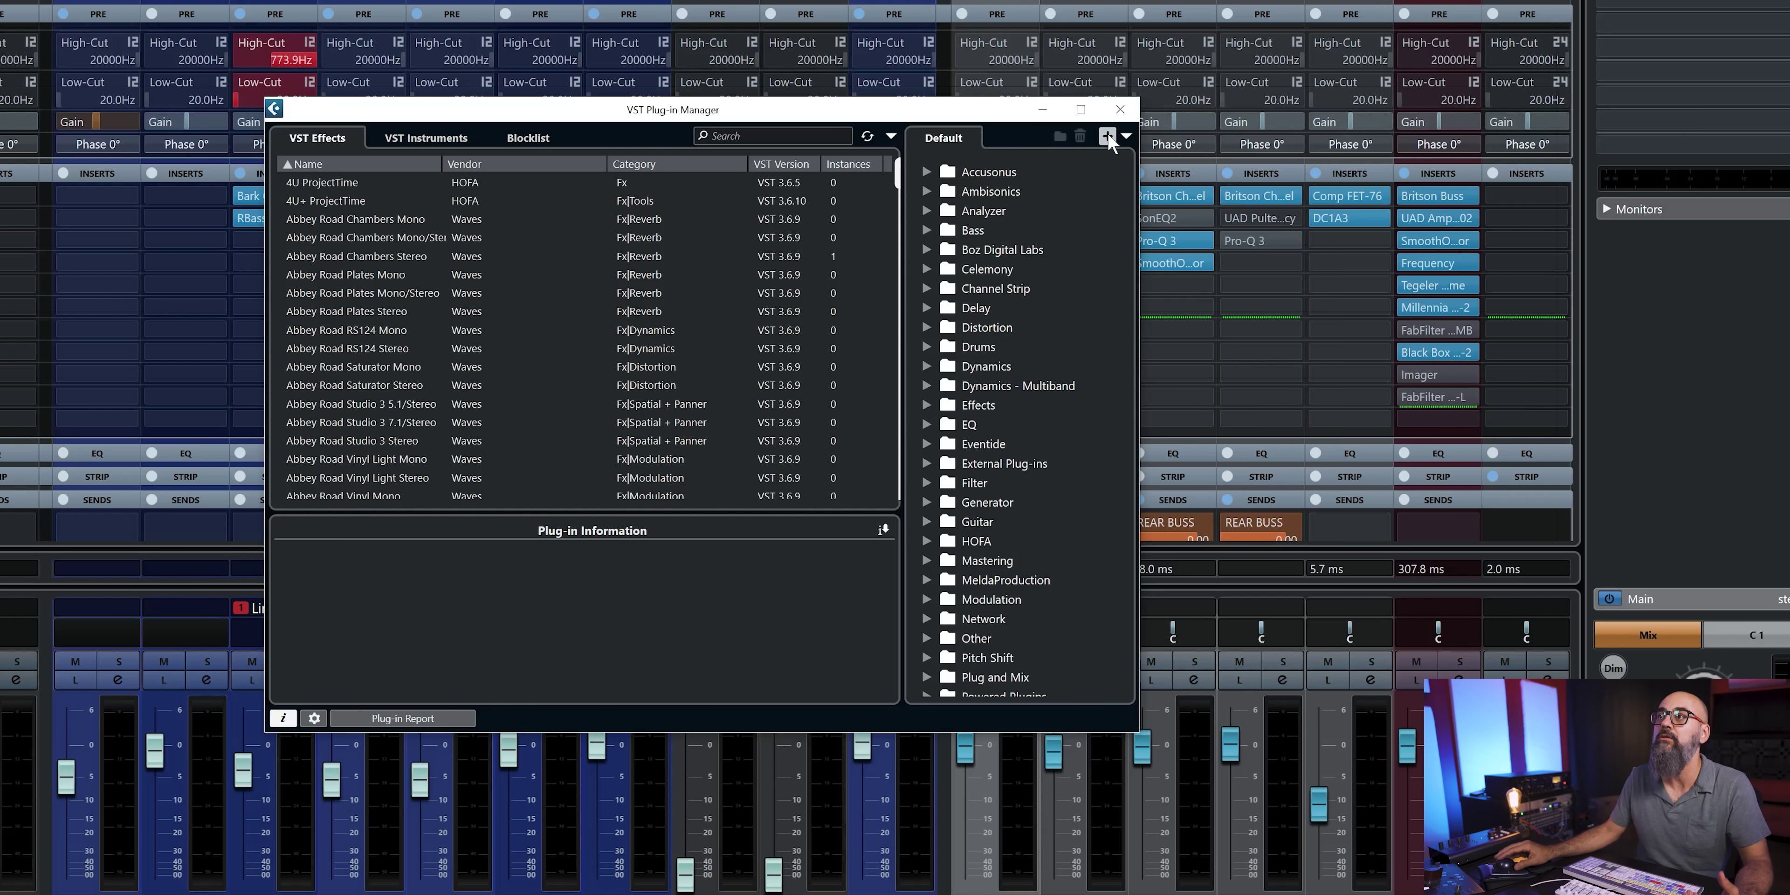
click(1126, 137)
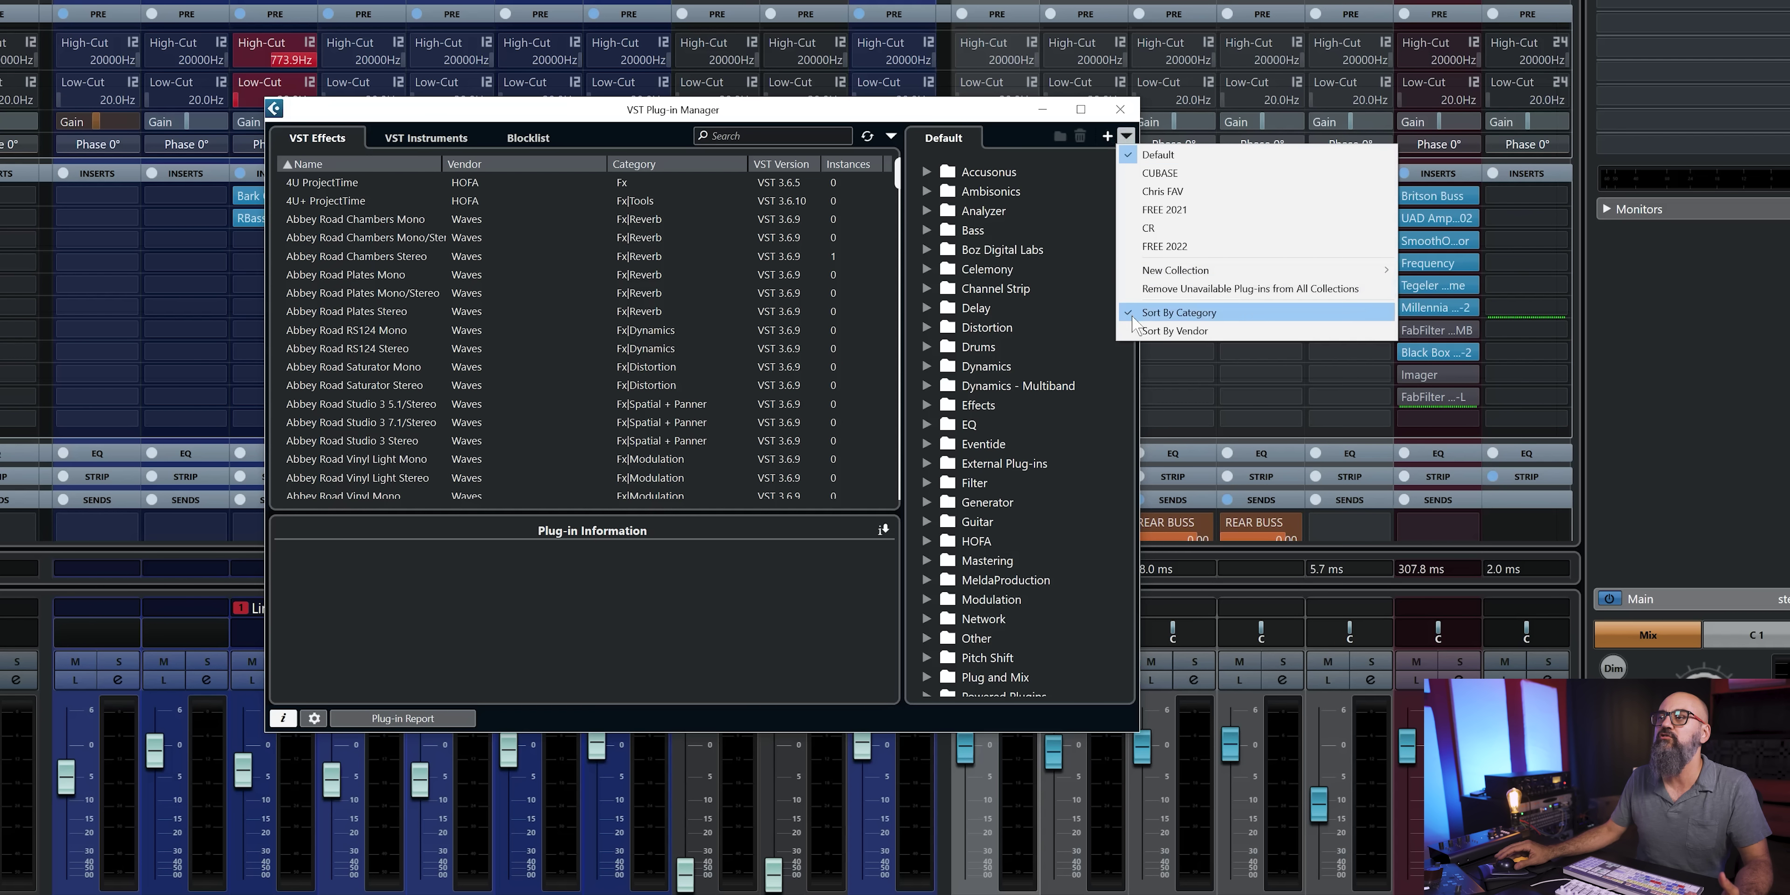
click(1173, 331)
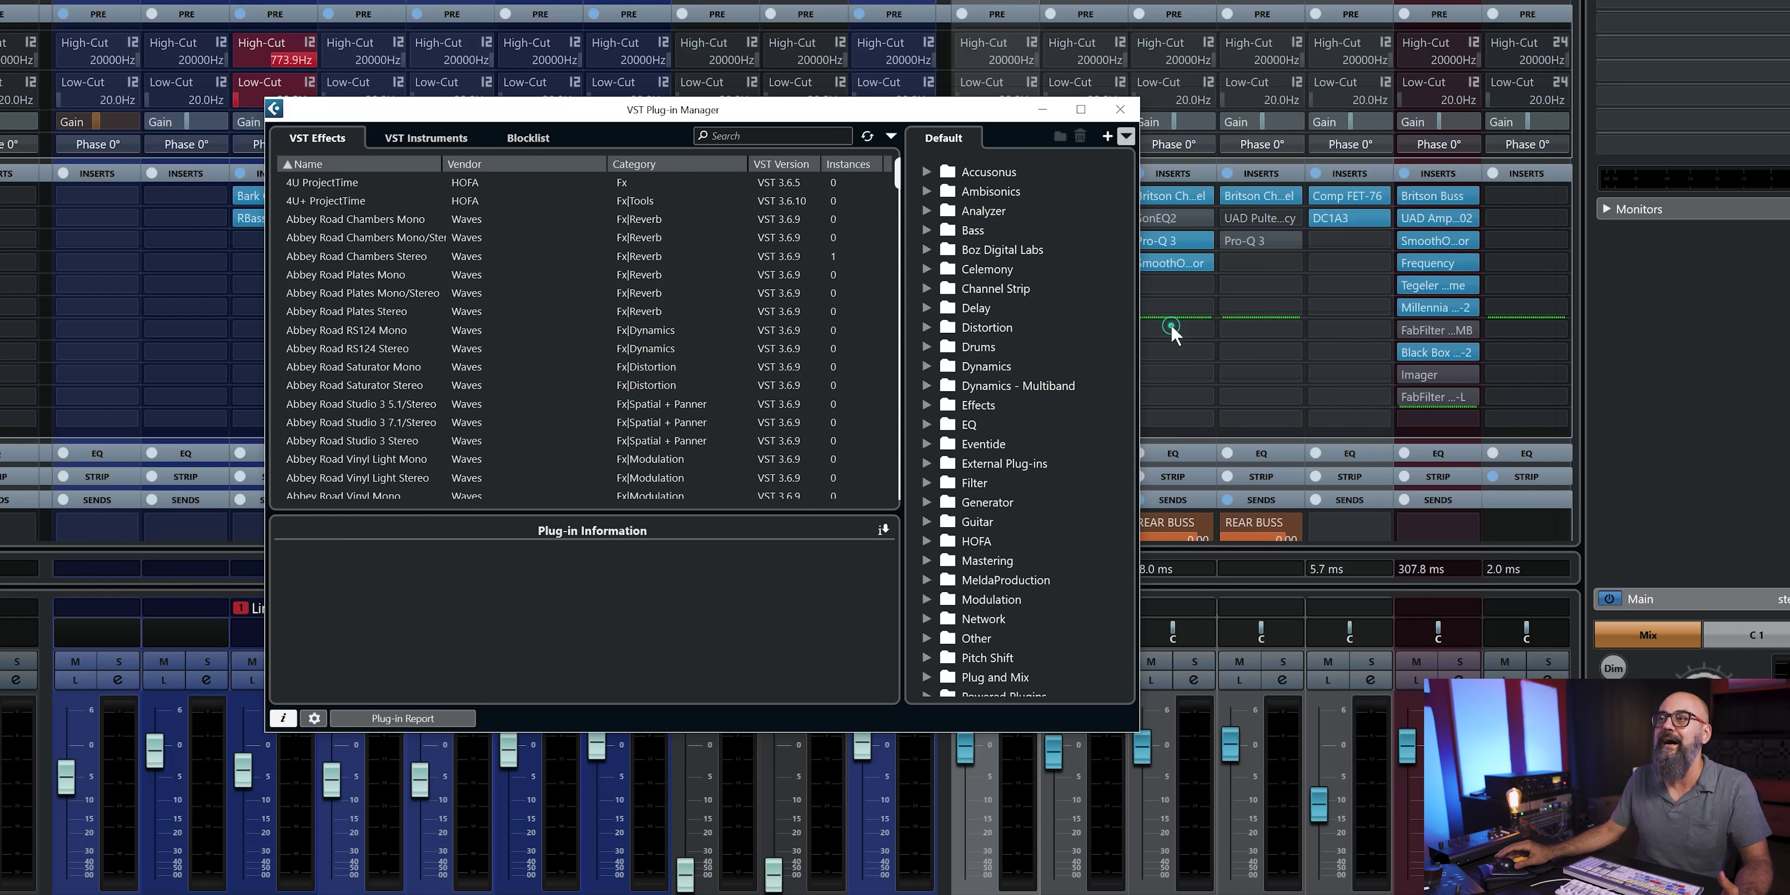
Step: Show the custom FAV collection and examine its LIMITERS, TRANSIENT DESIGNERS, GATES, DE-ESSERS and C-STRIP folders
click(1129, 139)
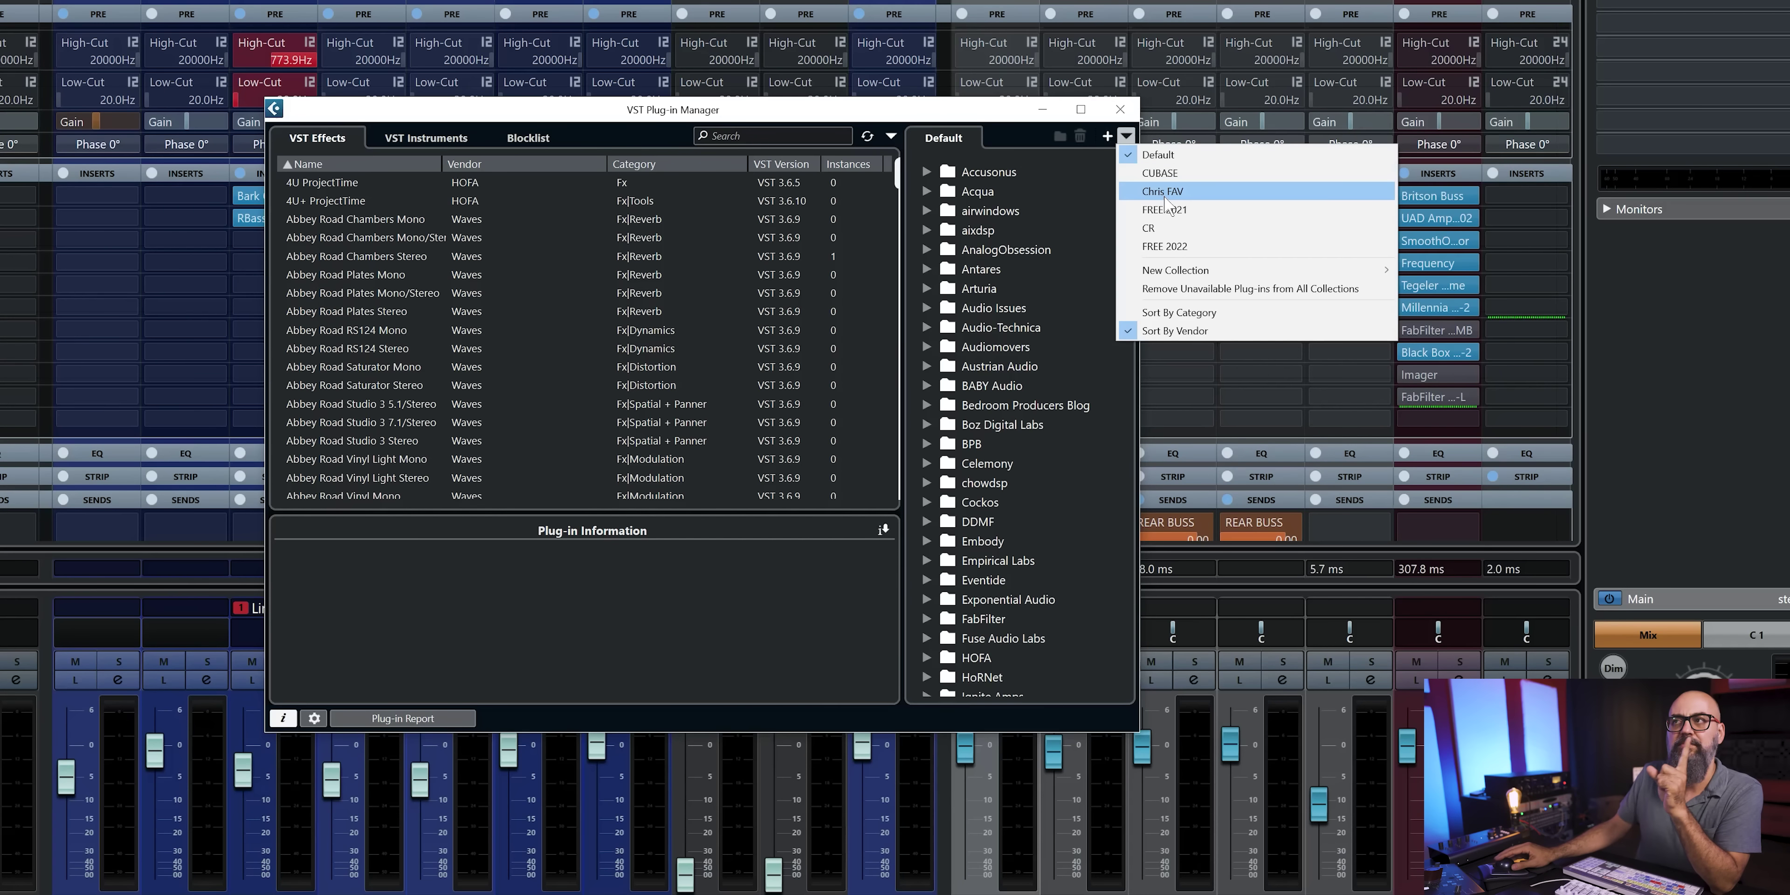
click(1165, 201)
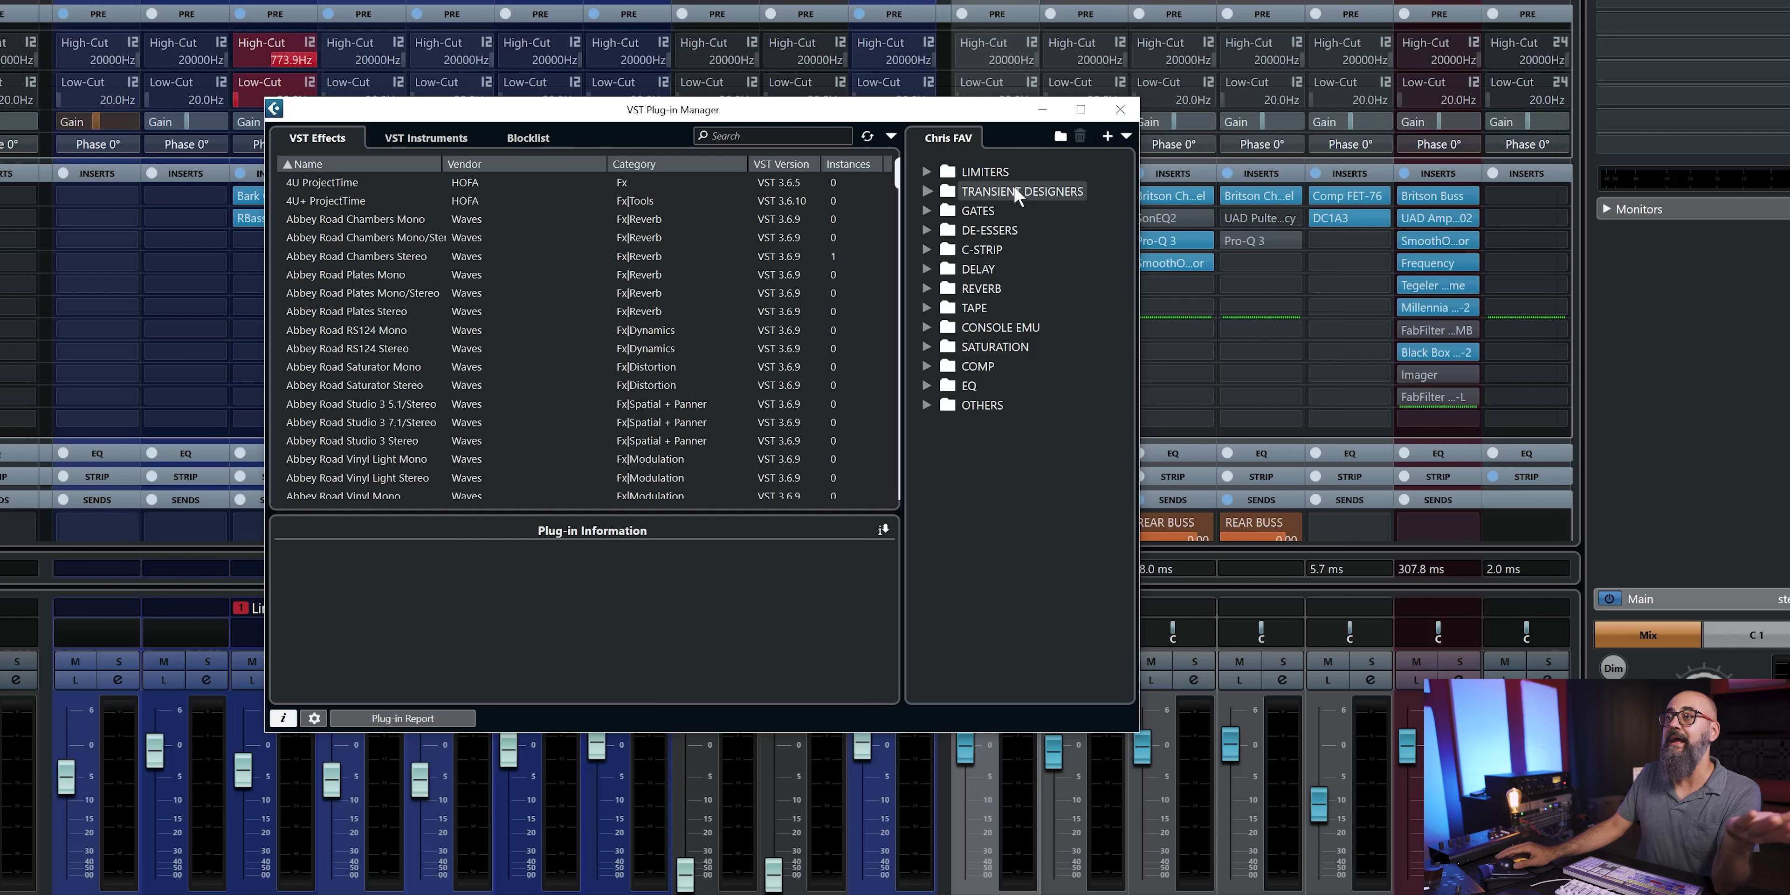
click(928, 172)
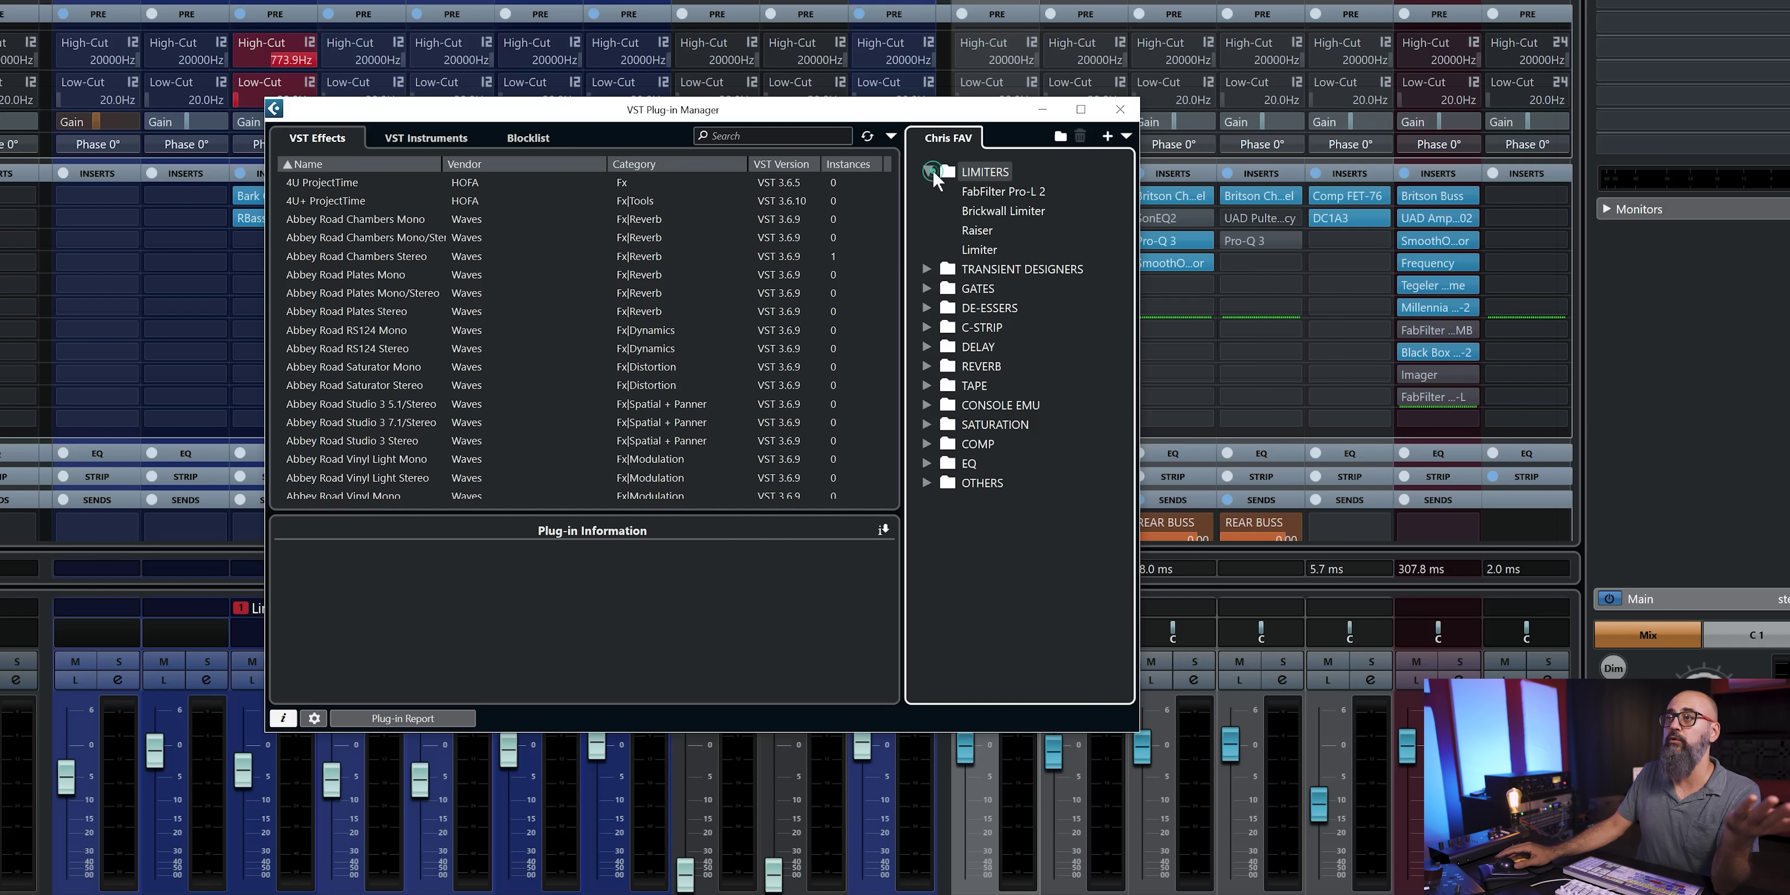
click(929, 171)
click(926, 191)
click(927, 192)
click(925, 209)
click(925, 210)
click(924, 204)
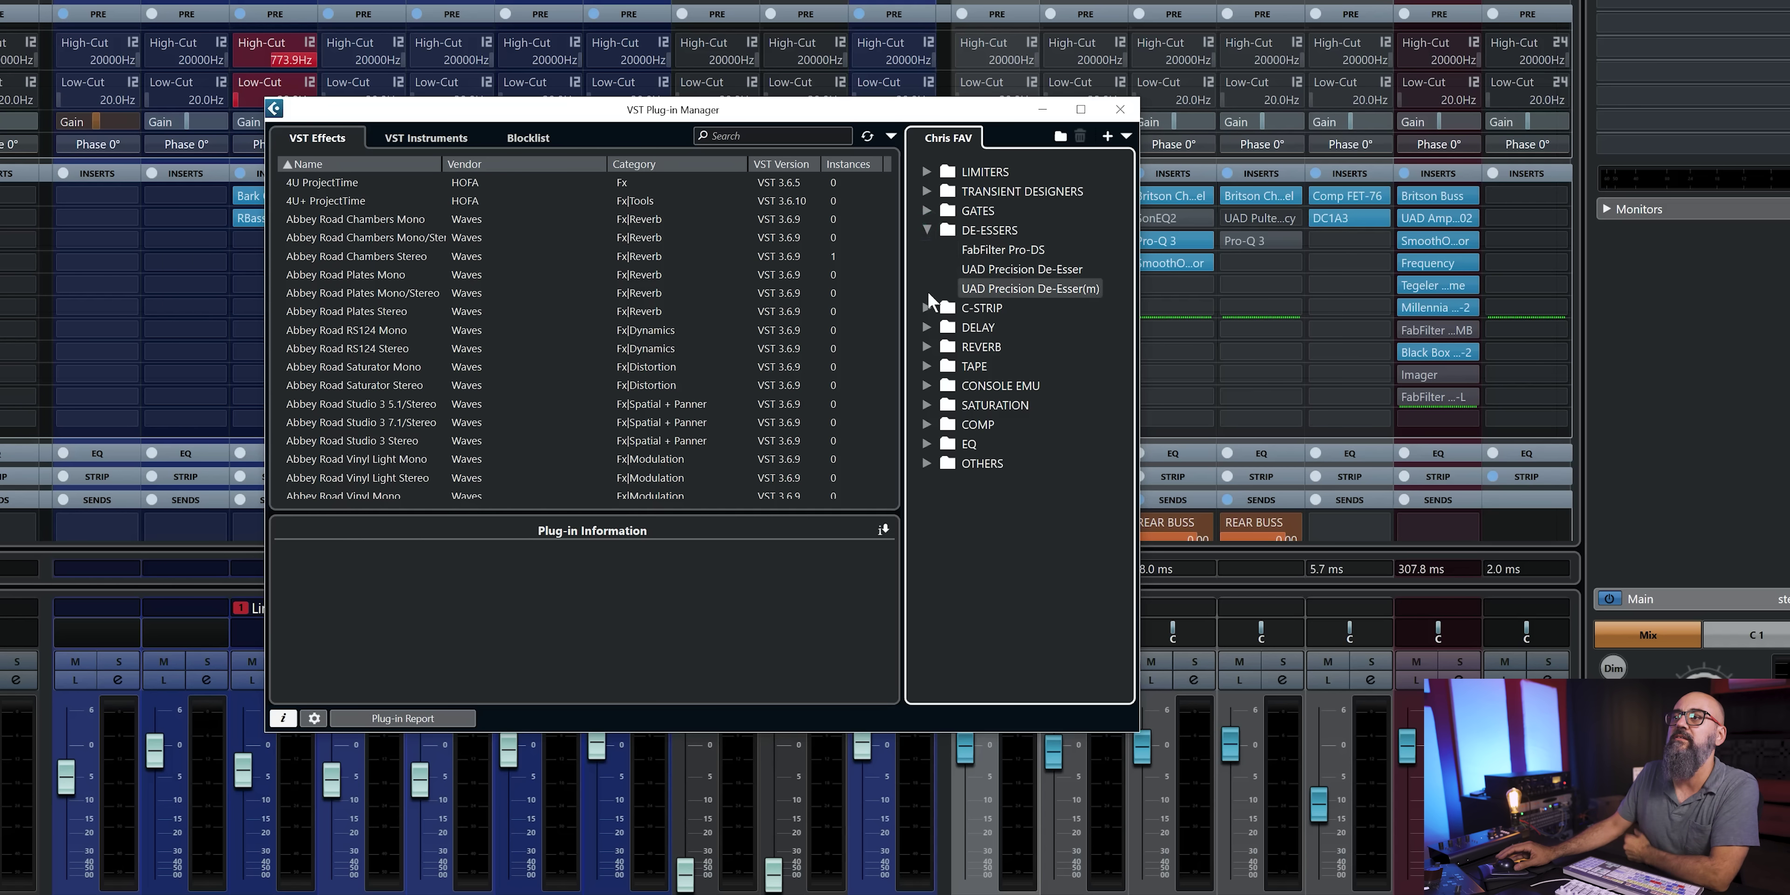
click(926, 304)
click(926, 302)
click(928, 228)
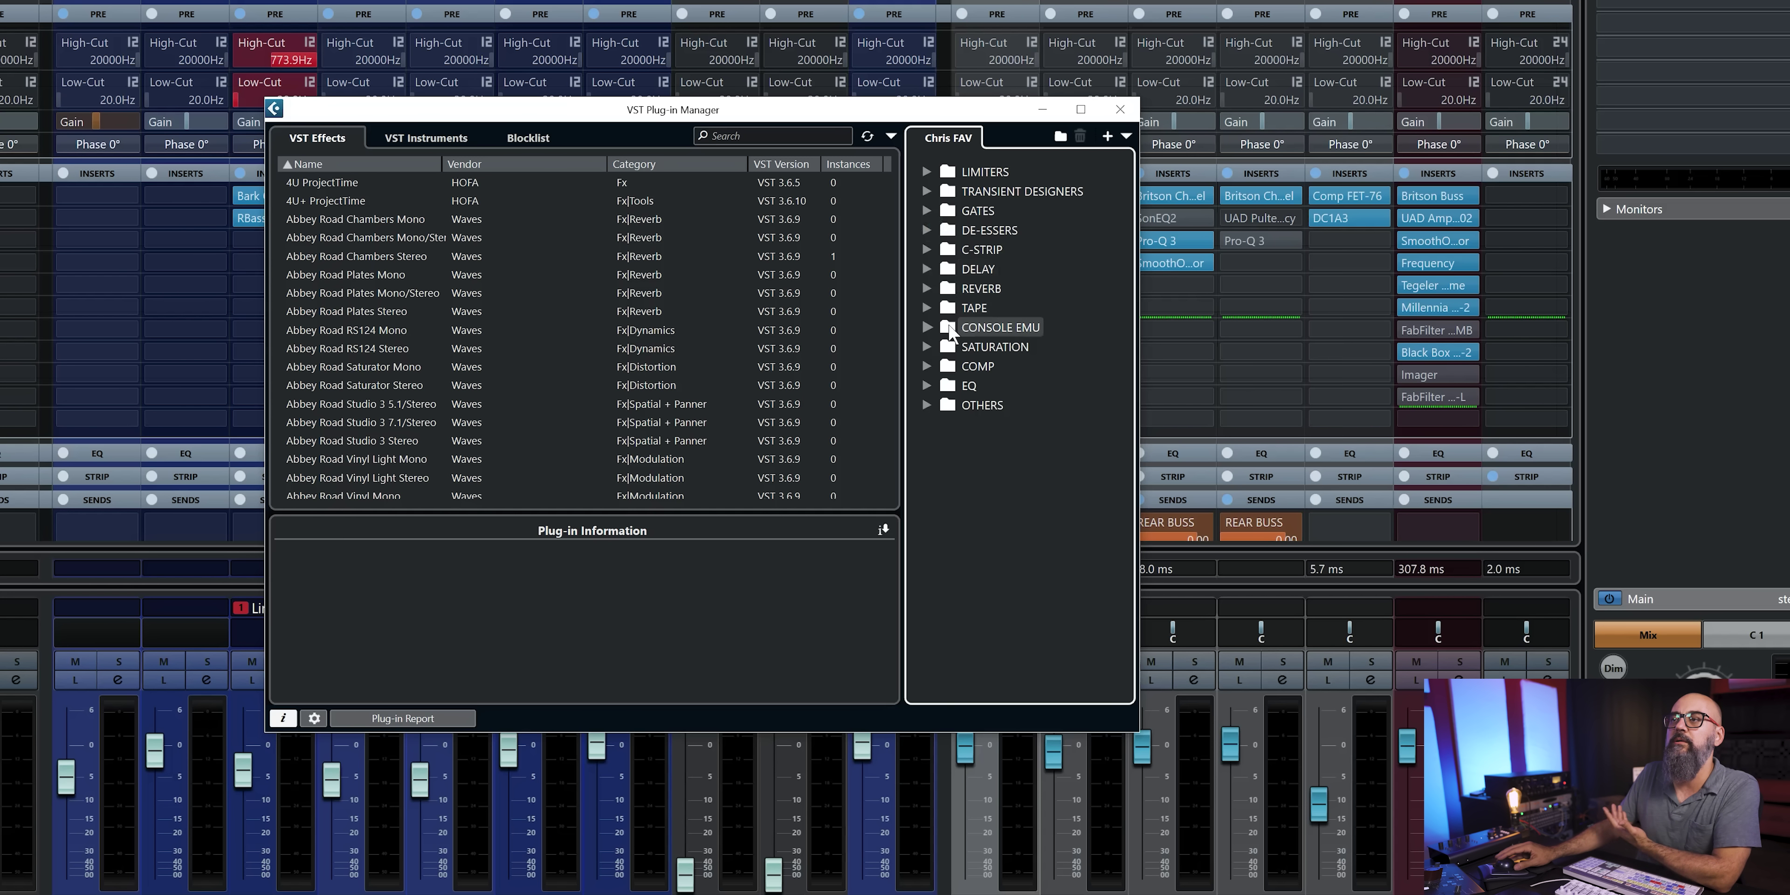
Step: Examine the SATURATION, EQ and OTHERS folders of the custom FAV collection
click(928, 346)
click(928, 346)
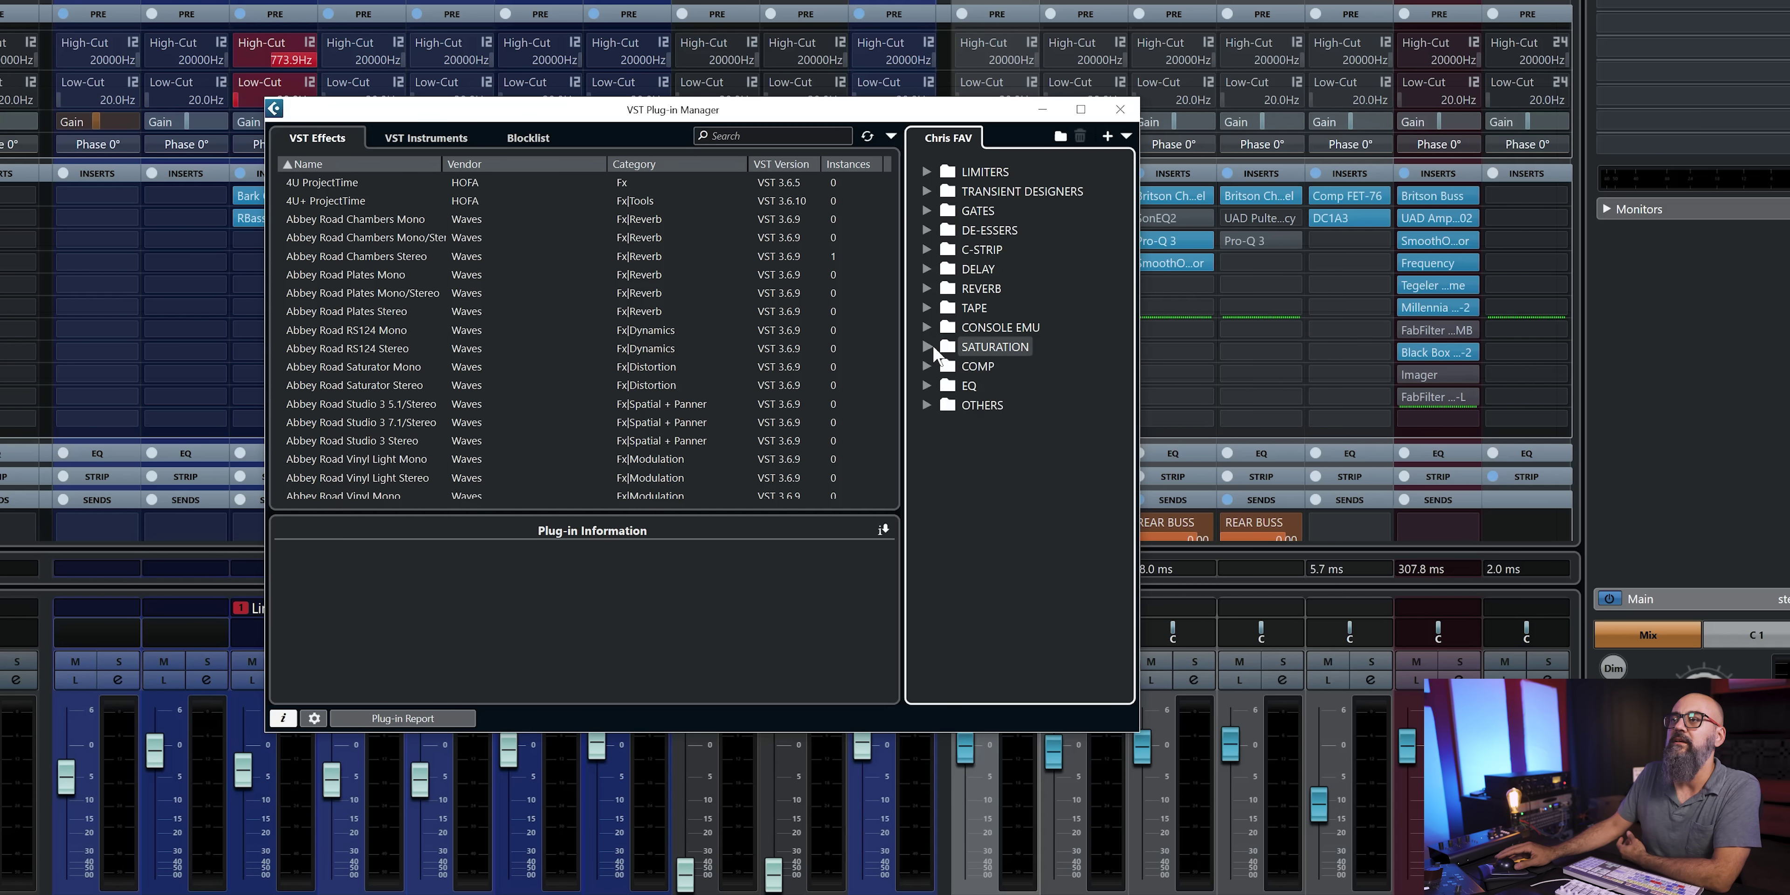
click(927, 384)
click(927, 384)
click(927, 404)
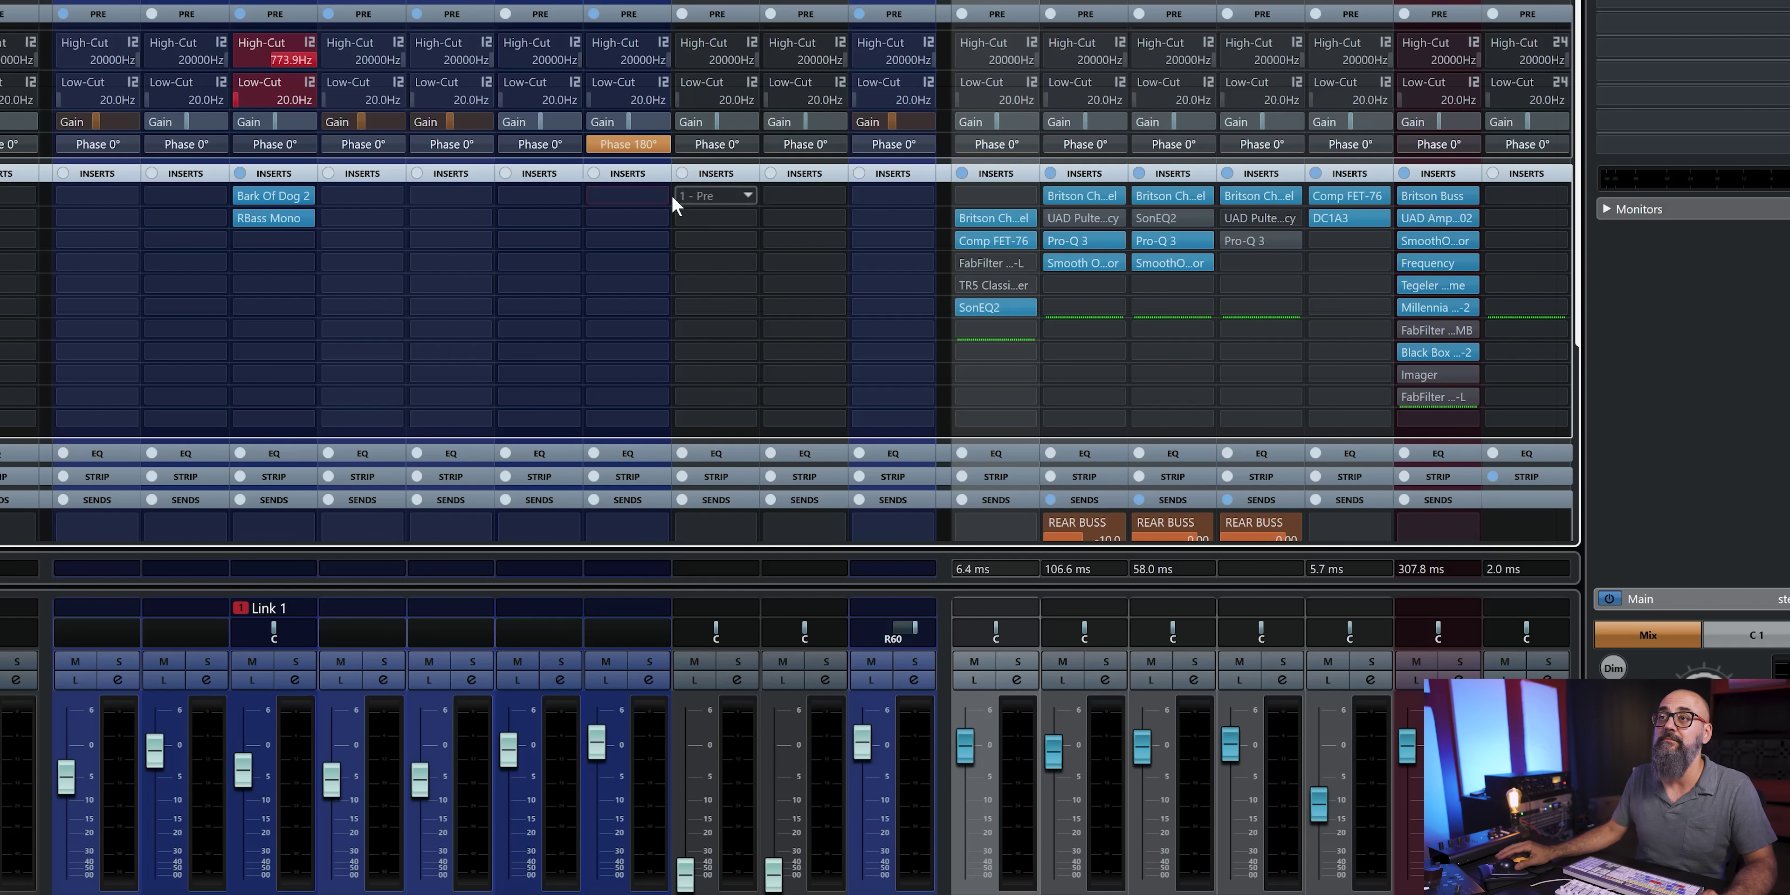
Step: Switch the plug-in selector of the phase-inverted Snare Gr channel's first insert slot to the custom FAV collection
click(658, 199)
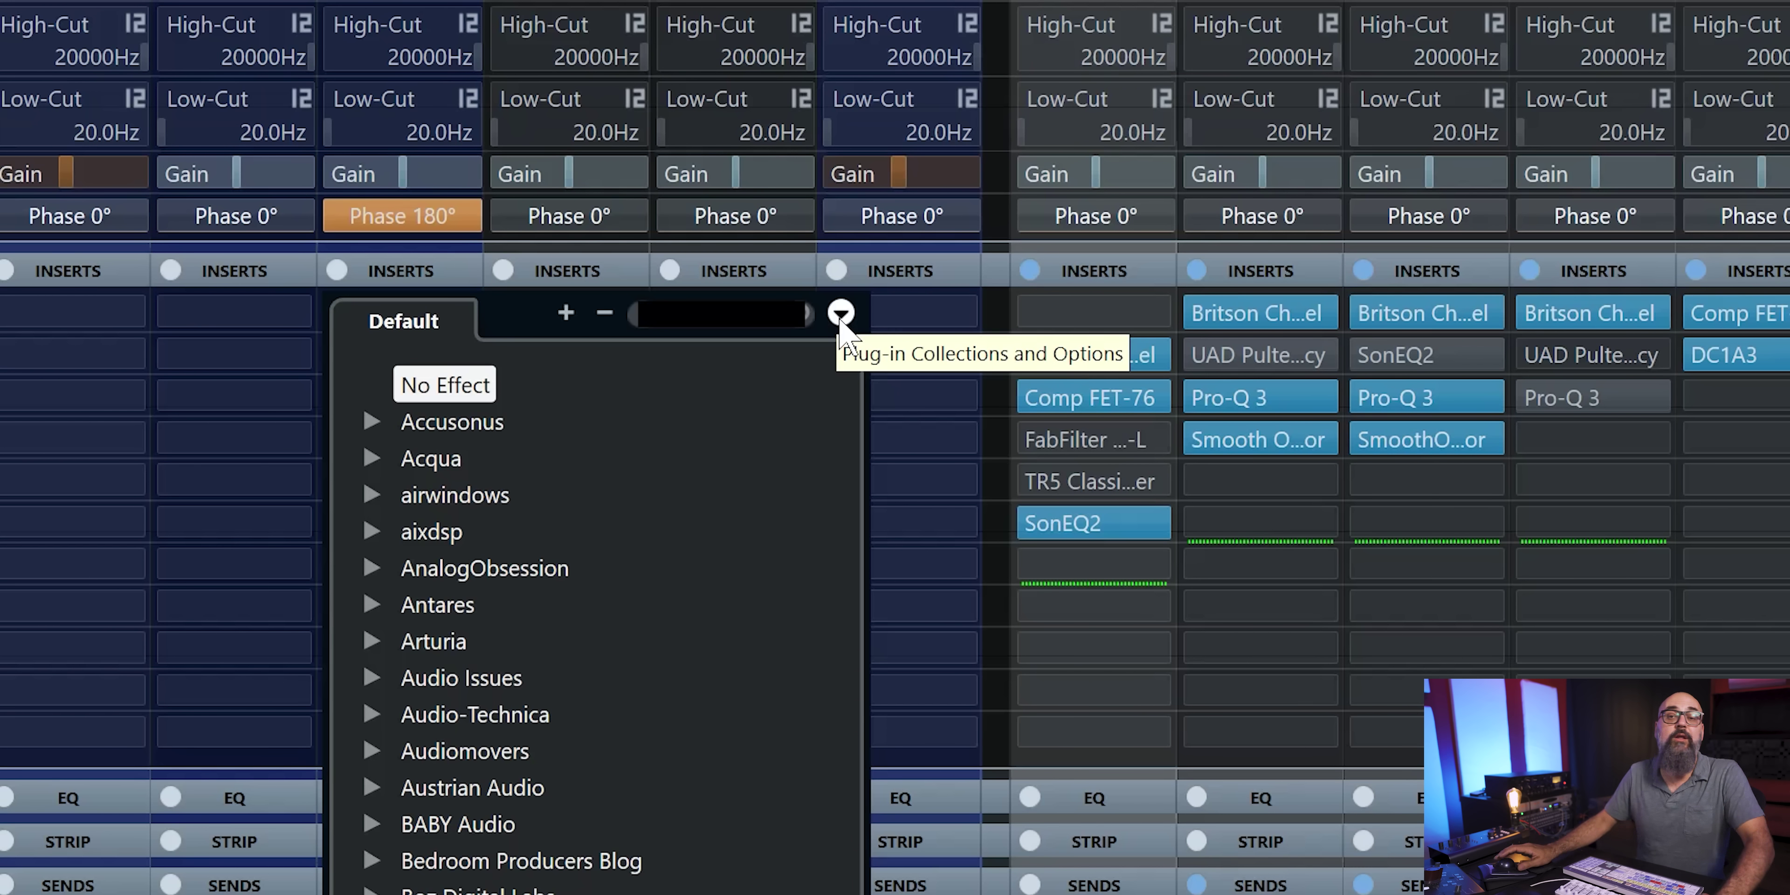
click(841, 314)
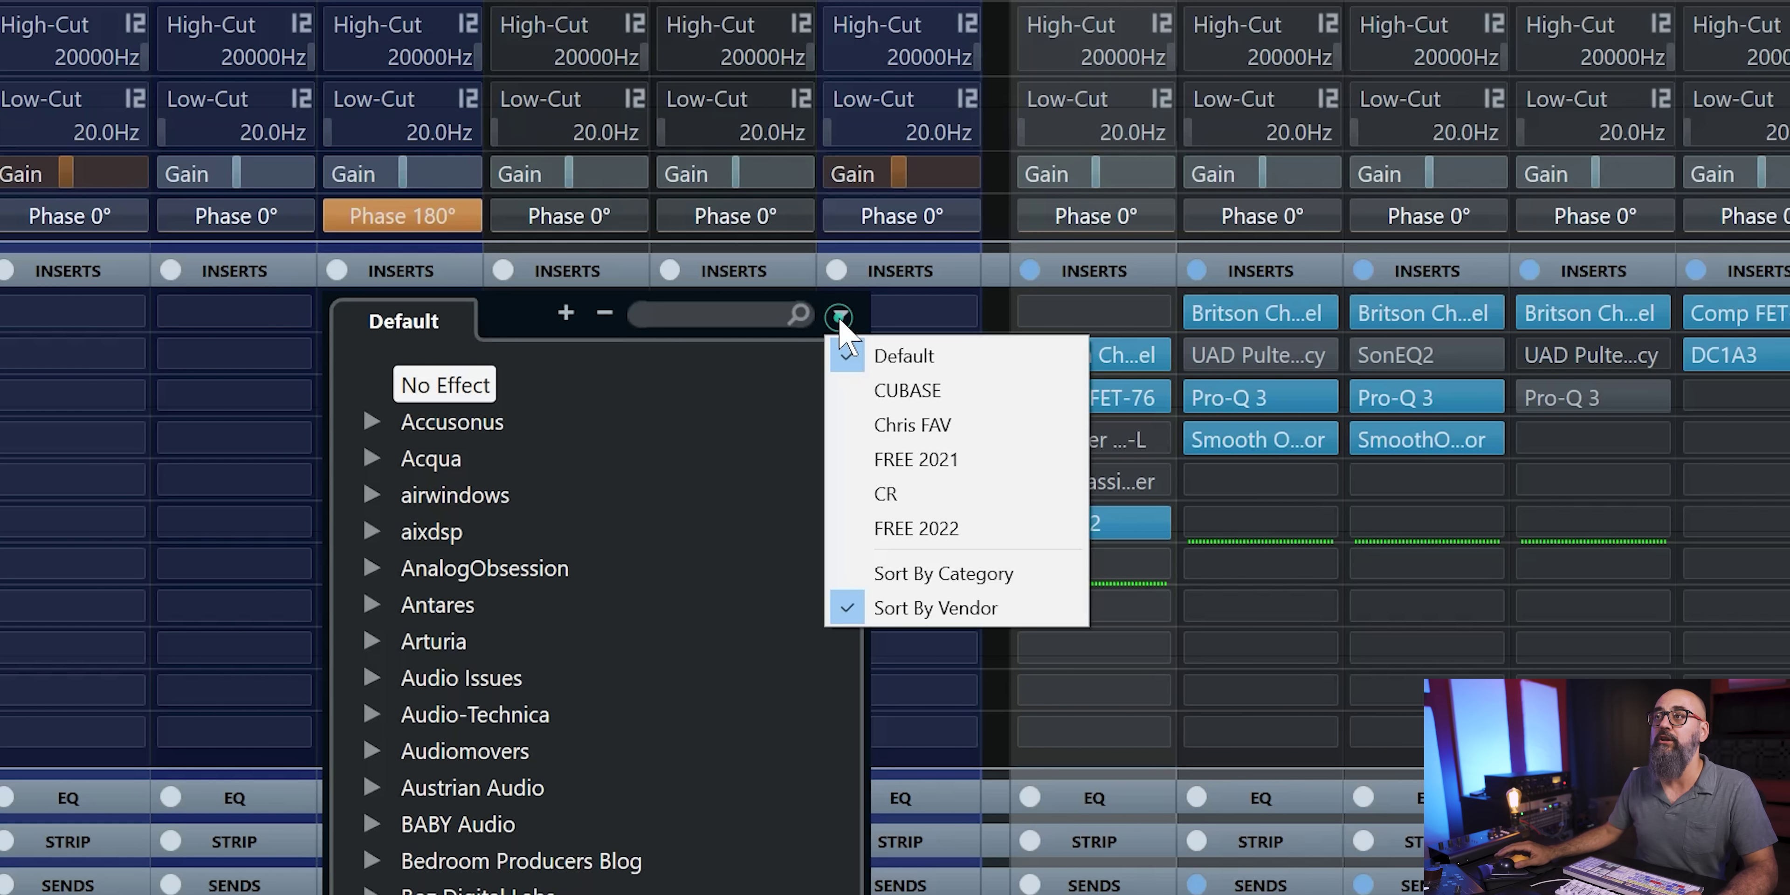
click(948, 425)
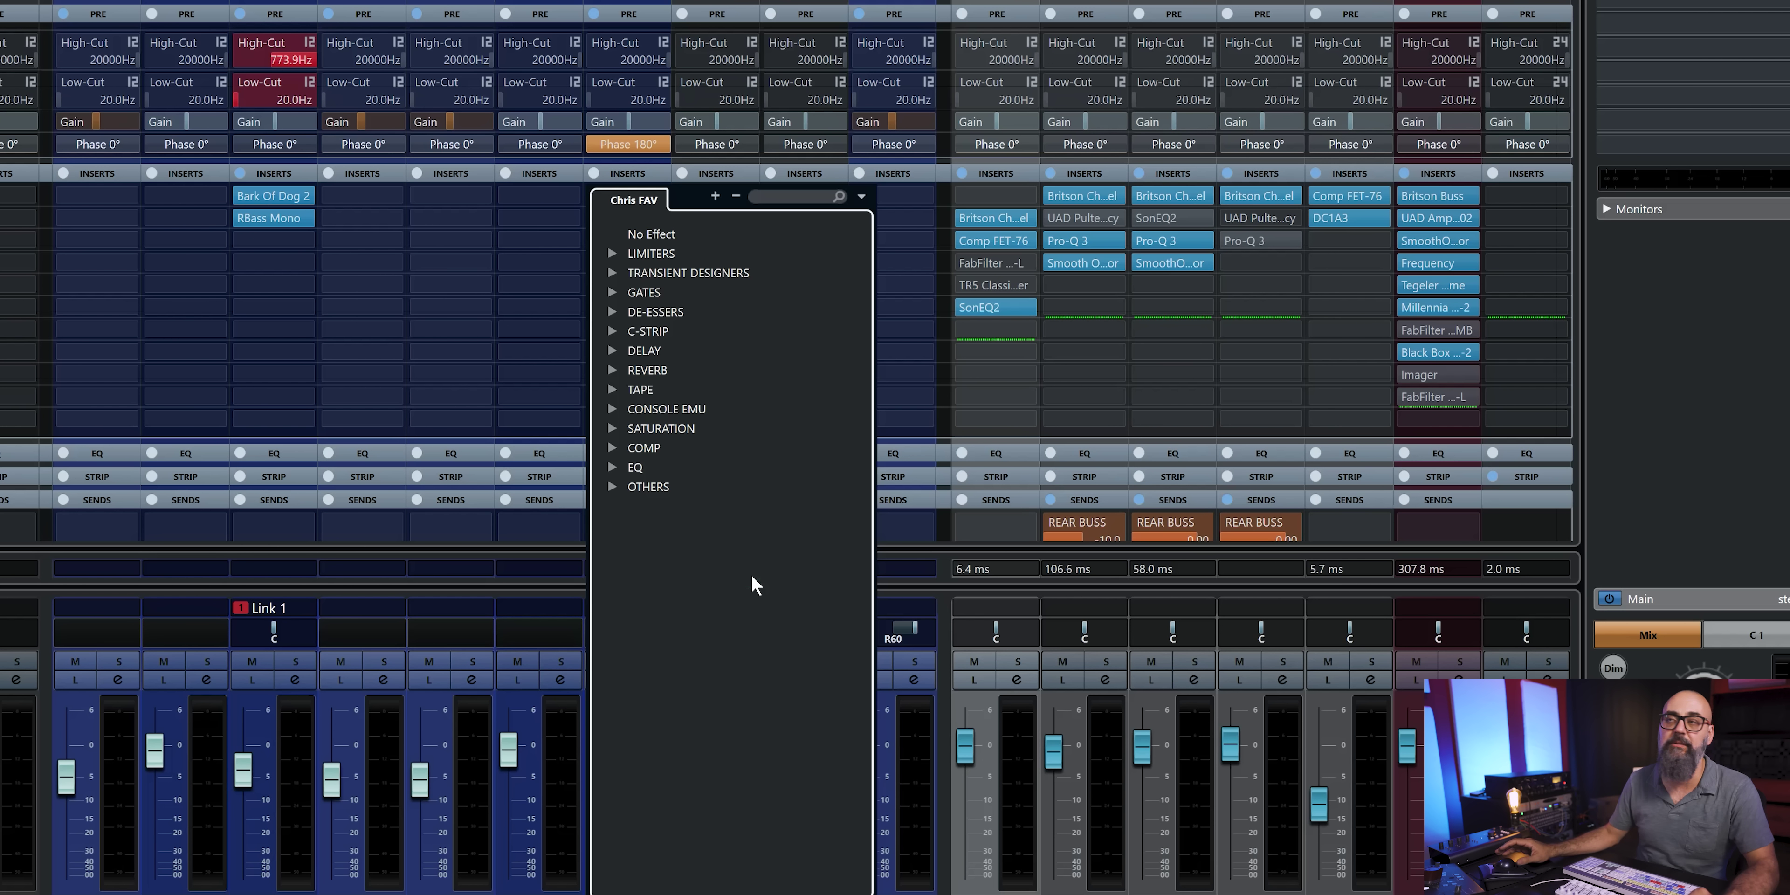
Step: Choose Comp FET-76 from the COMP folder for the Snare Gr channel's first insert slot
click(389, 292)
click(439, 281)
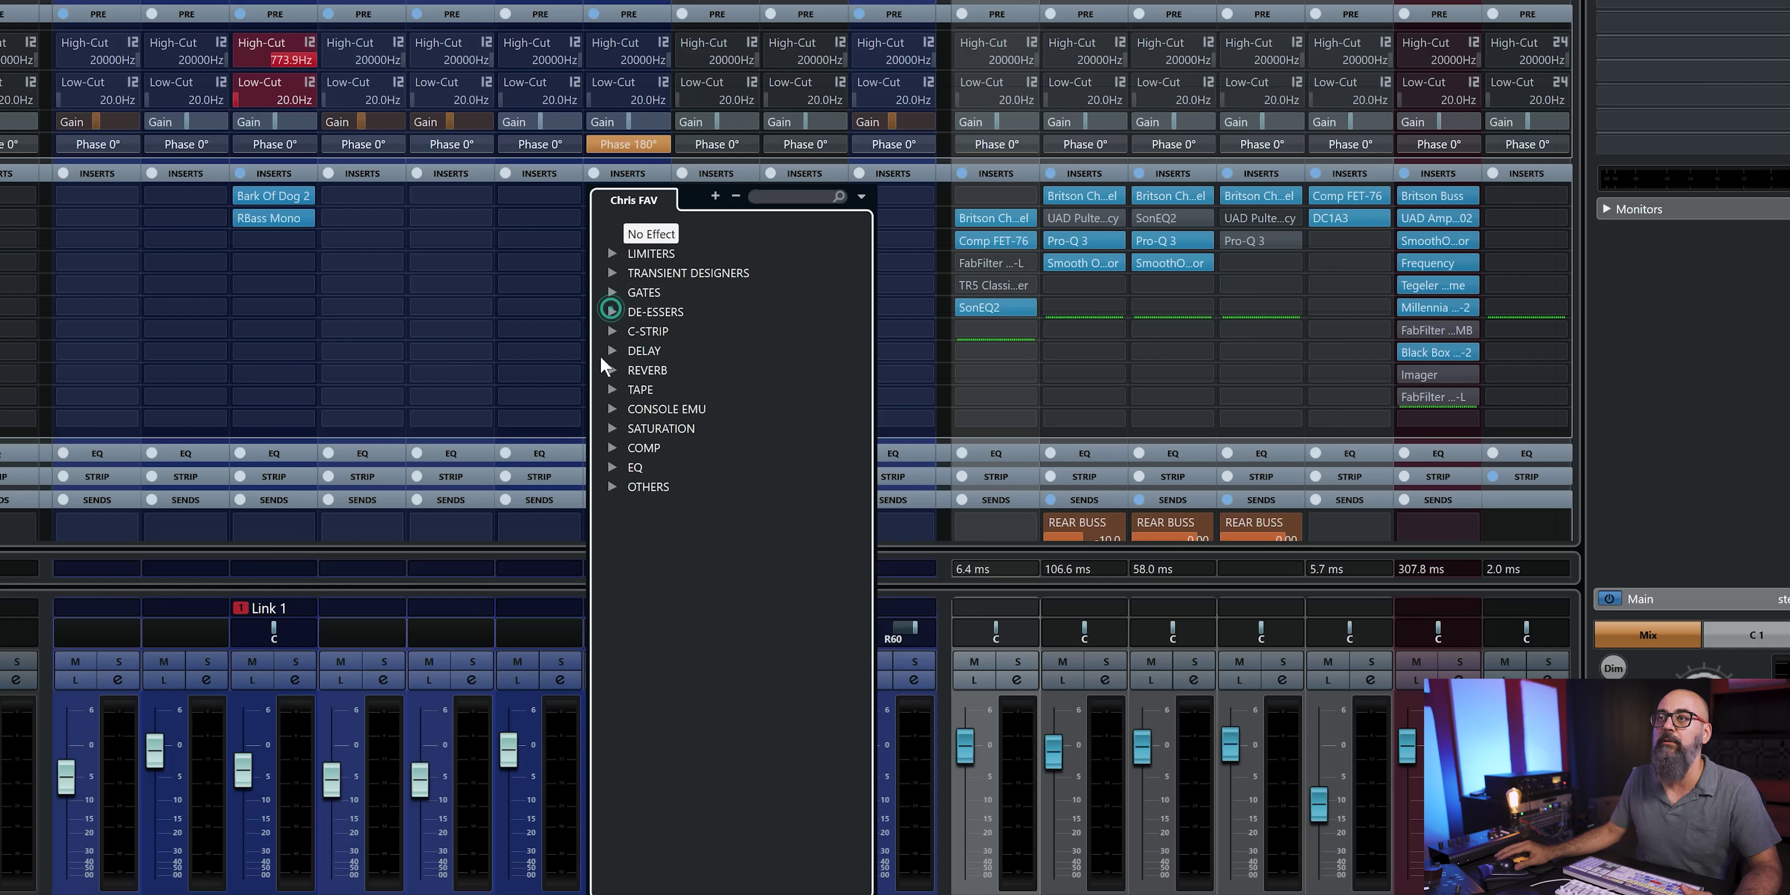
click(612, 450)
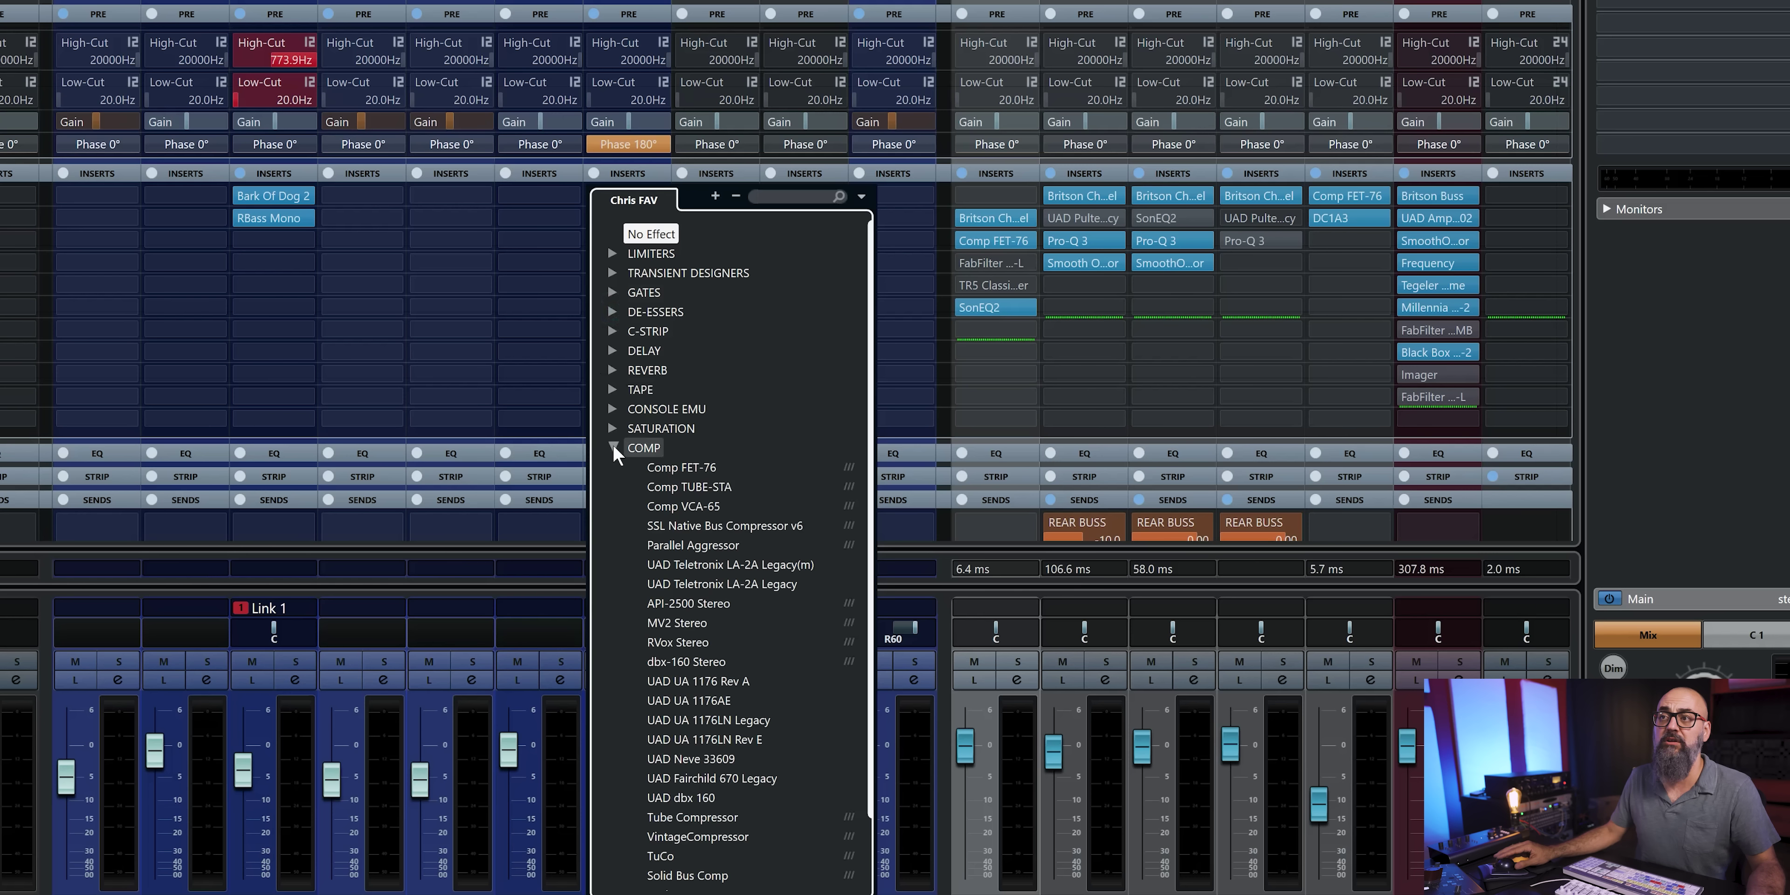
click(693, 475)
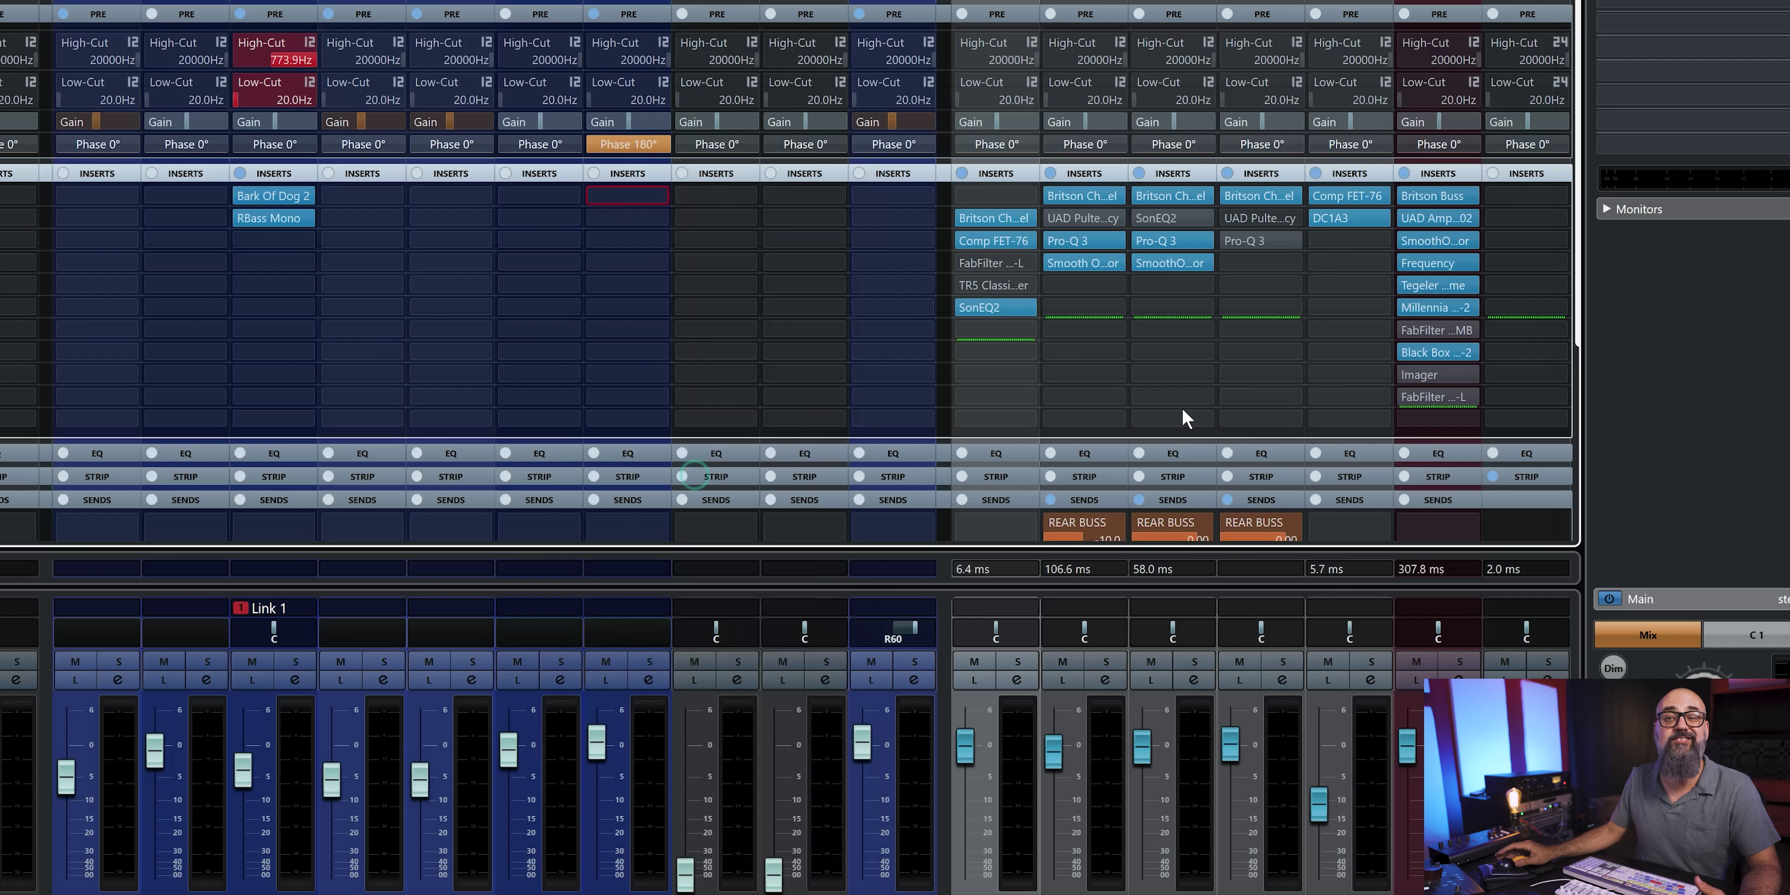
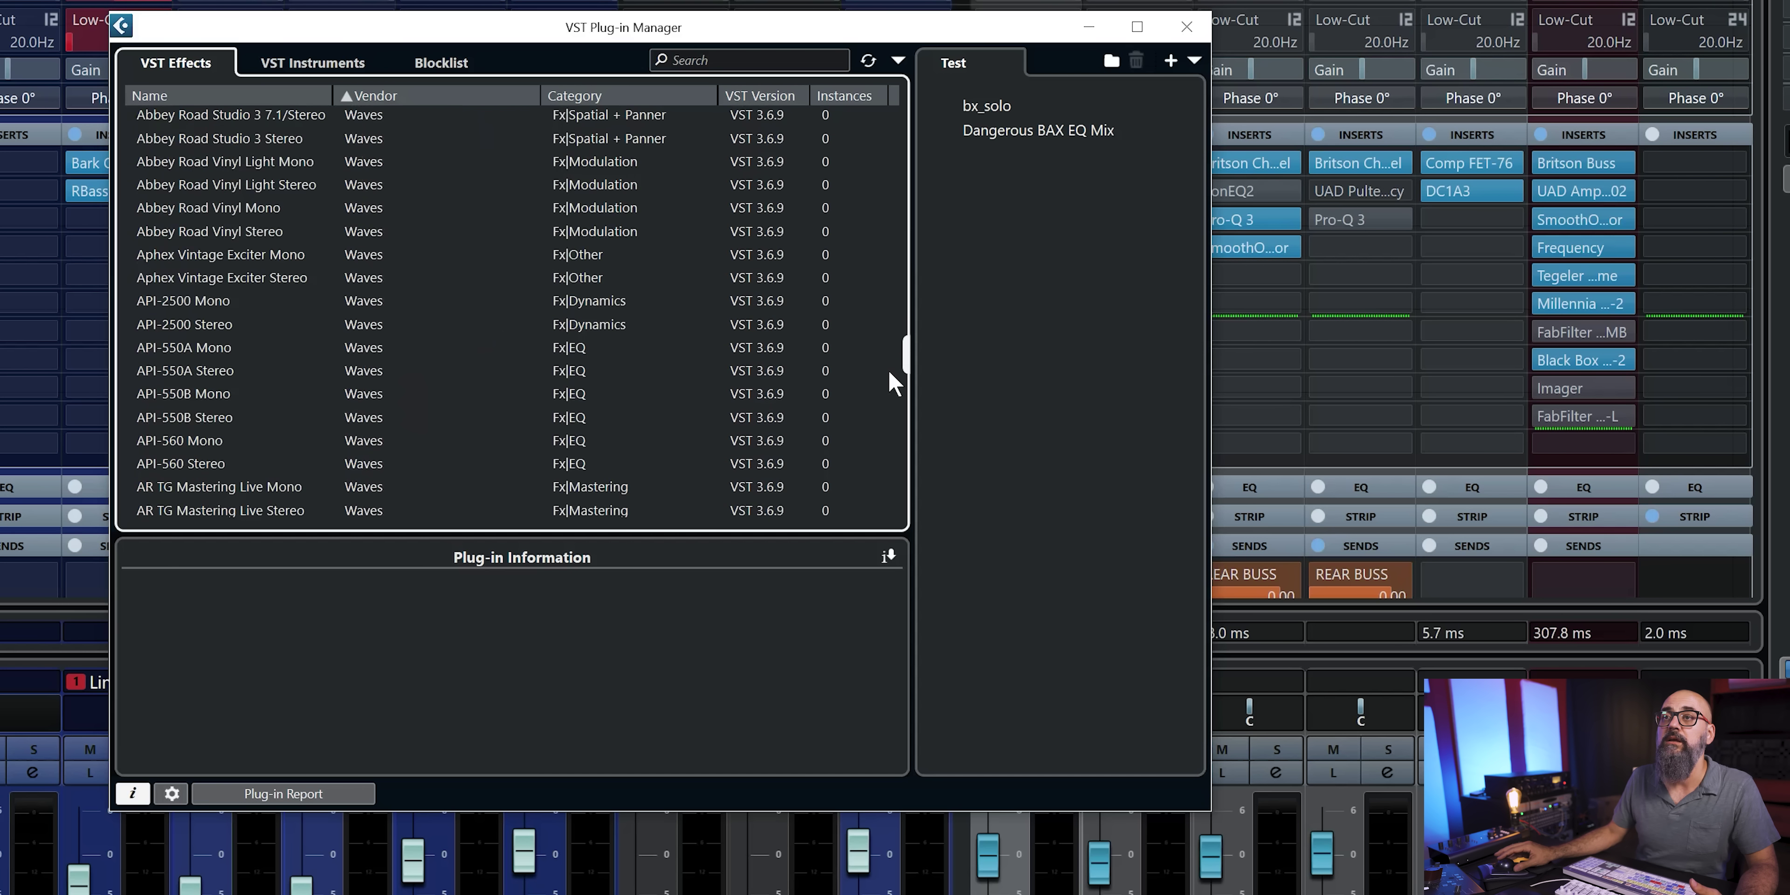
Step: Find CLA-76 Stereo among the Waves effects and add it to the Test collection
scroll(270, 297, down, 8)
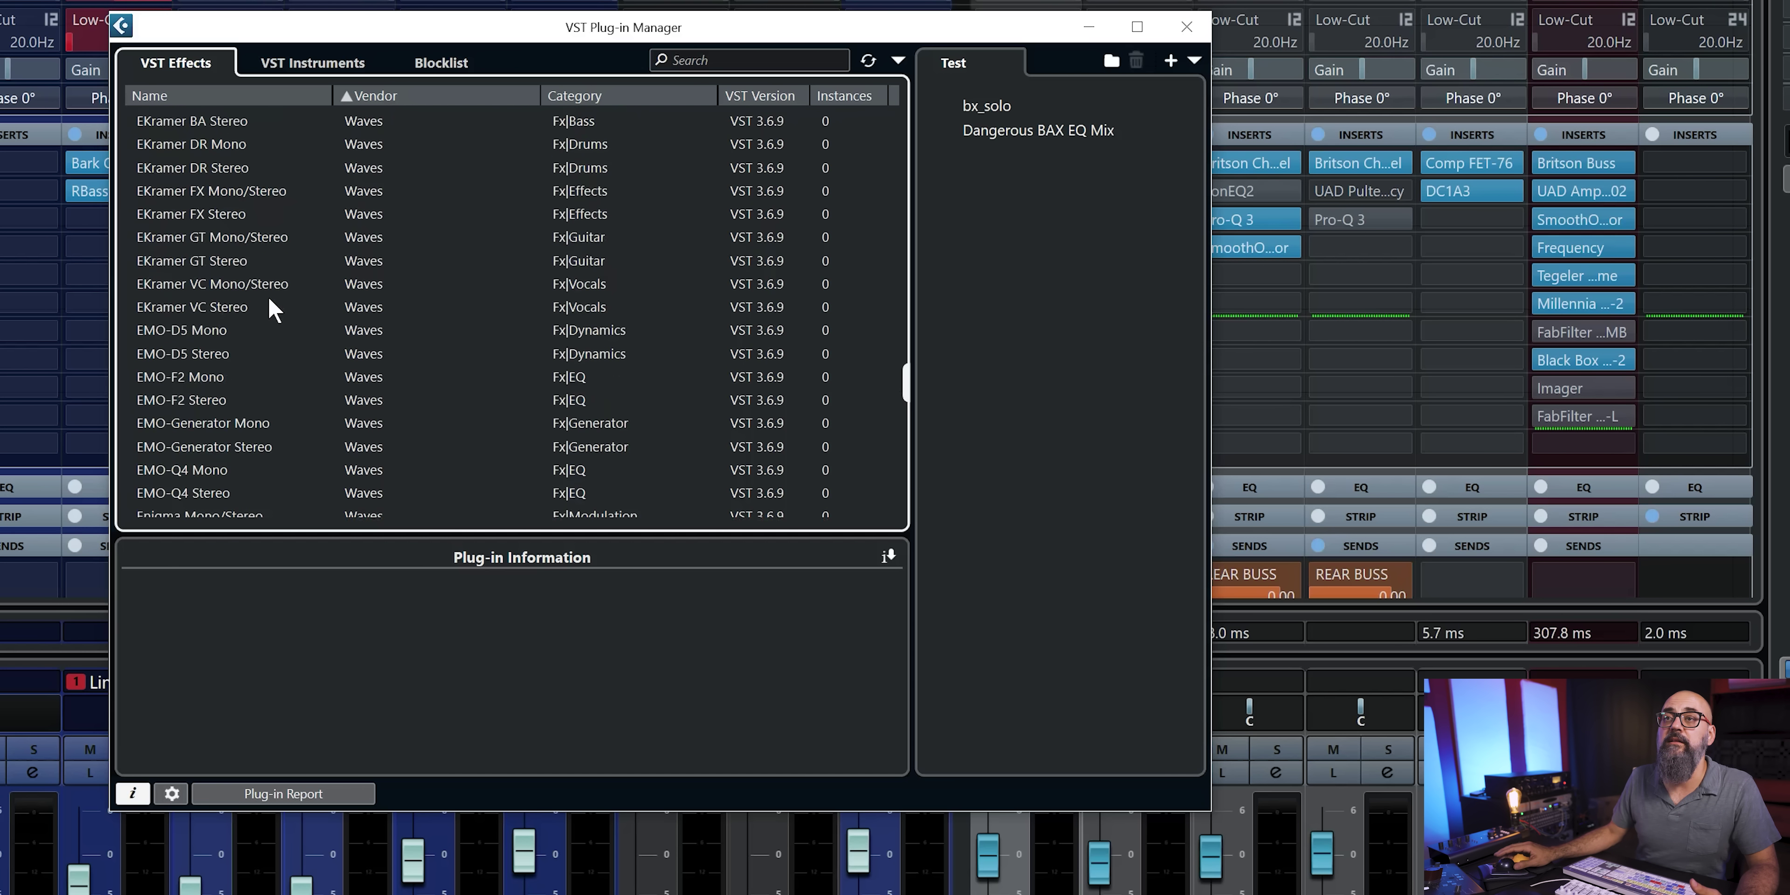
scroll(269, 299, up, 15)
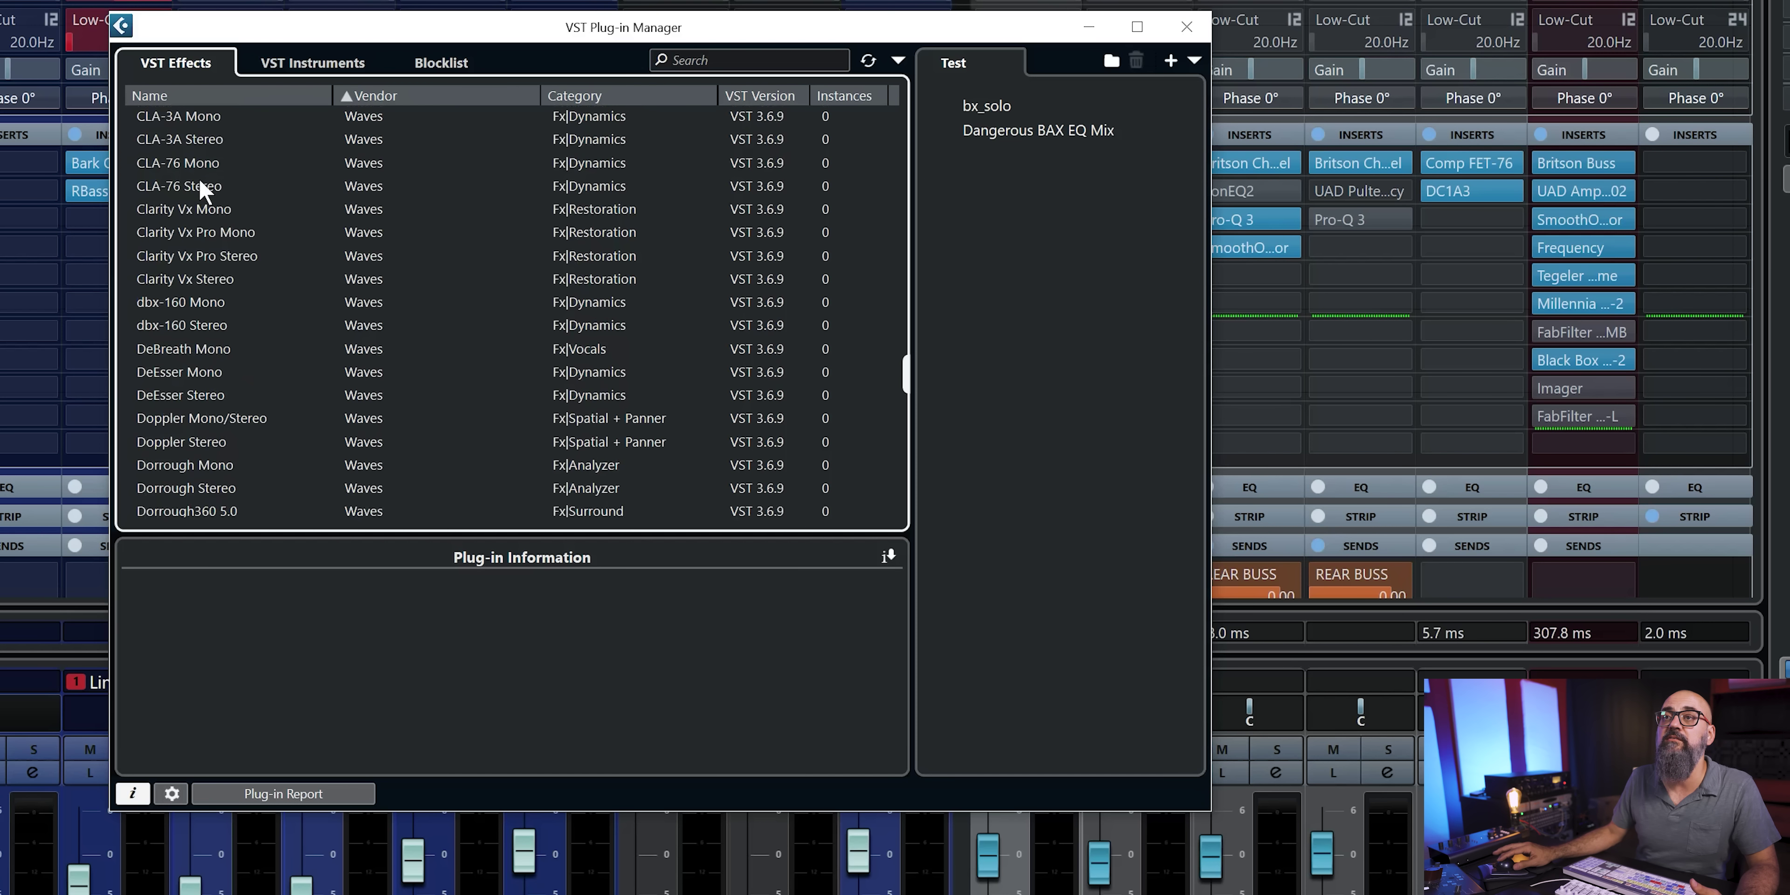
drag(177, 186, 1063, 236)
click(1063, 233)
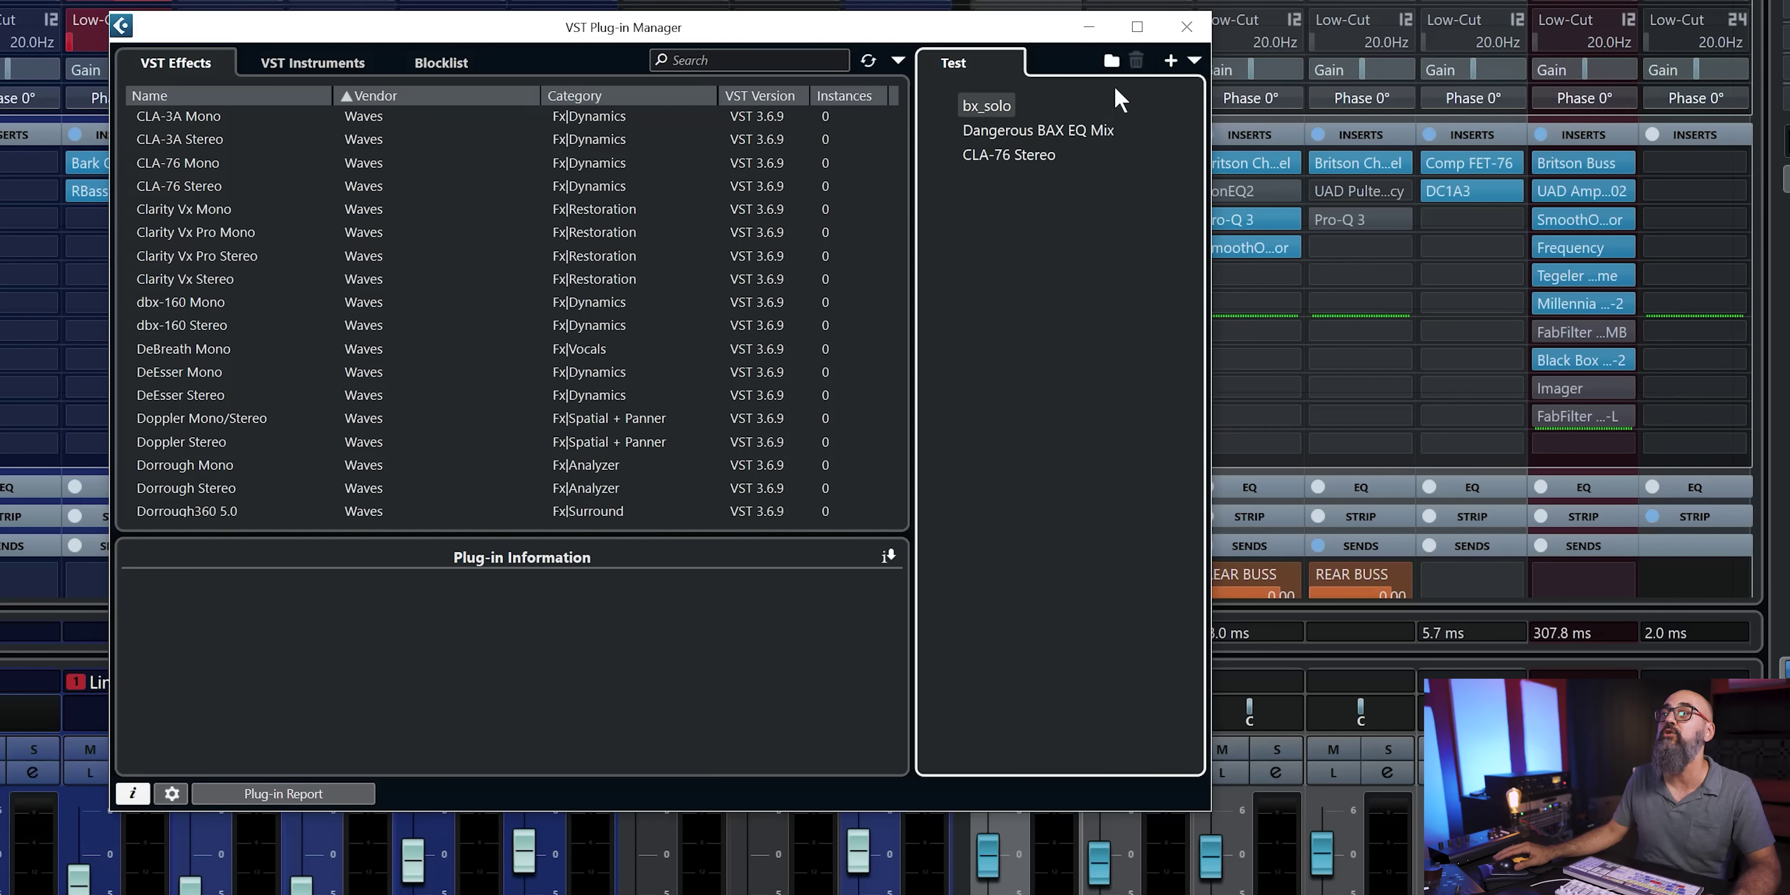
Step: Create two folders named Comp and Eq in the Test collection
click(1111, 60)
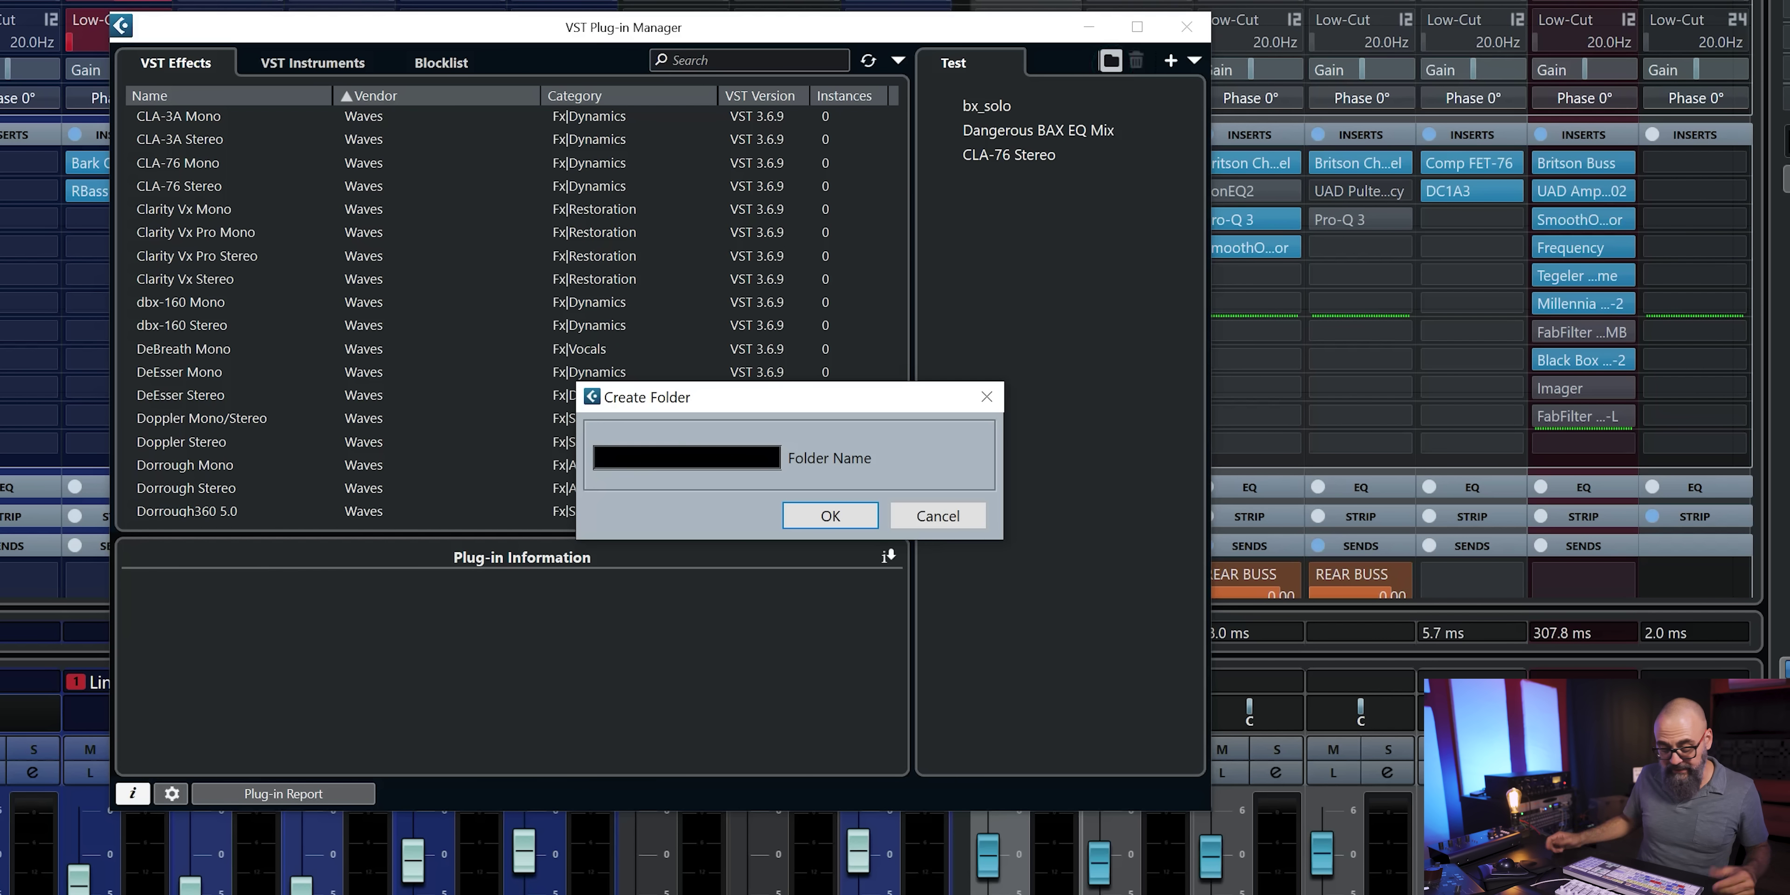
text(Comp)
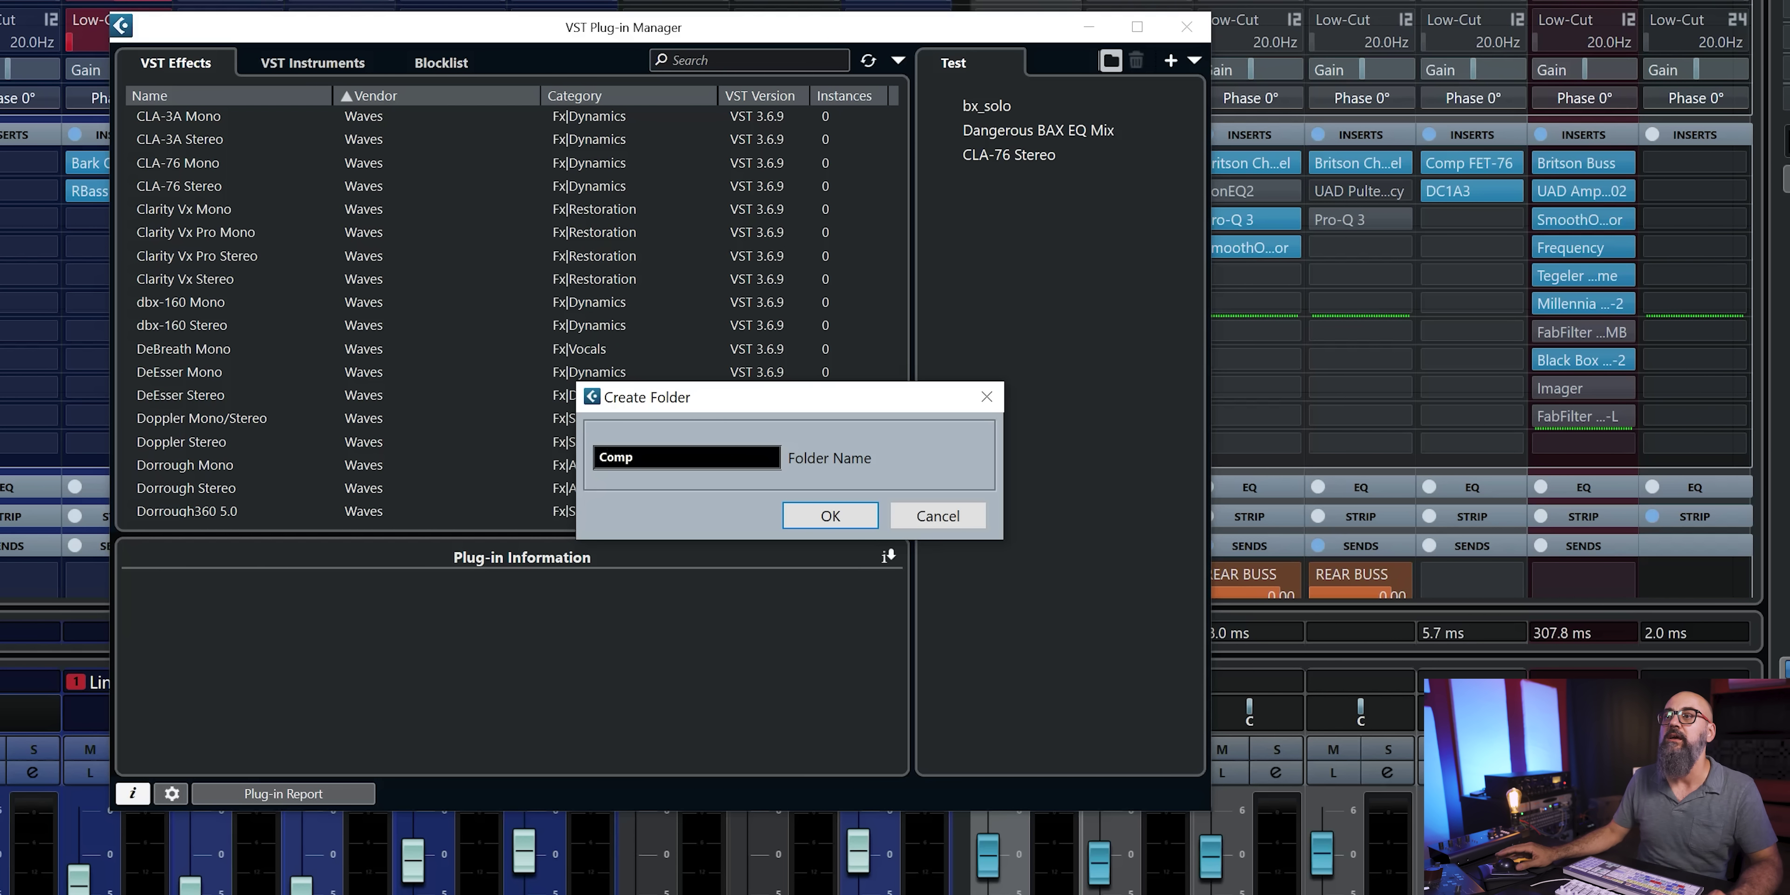
click(847, 514)
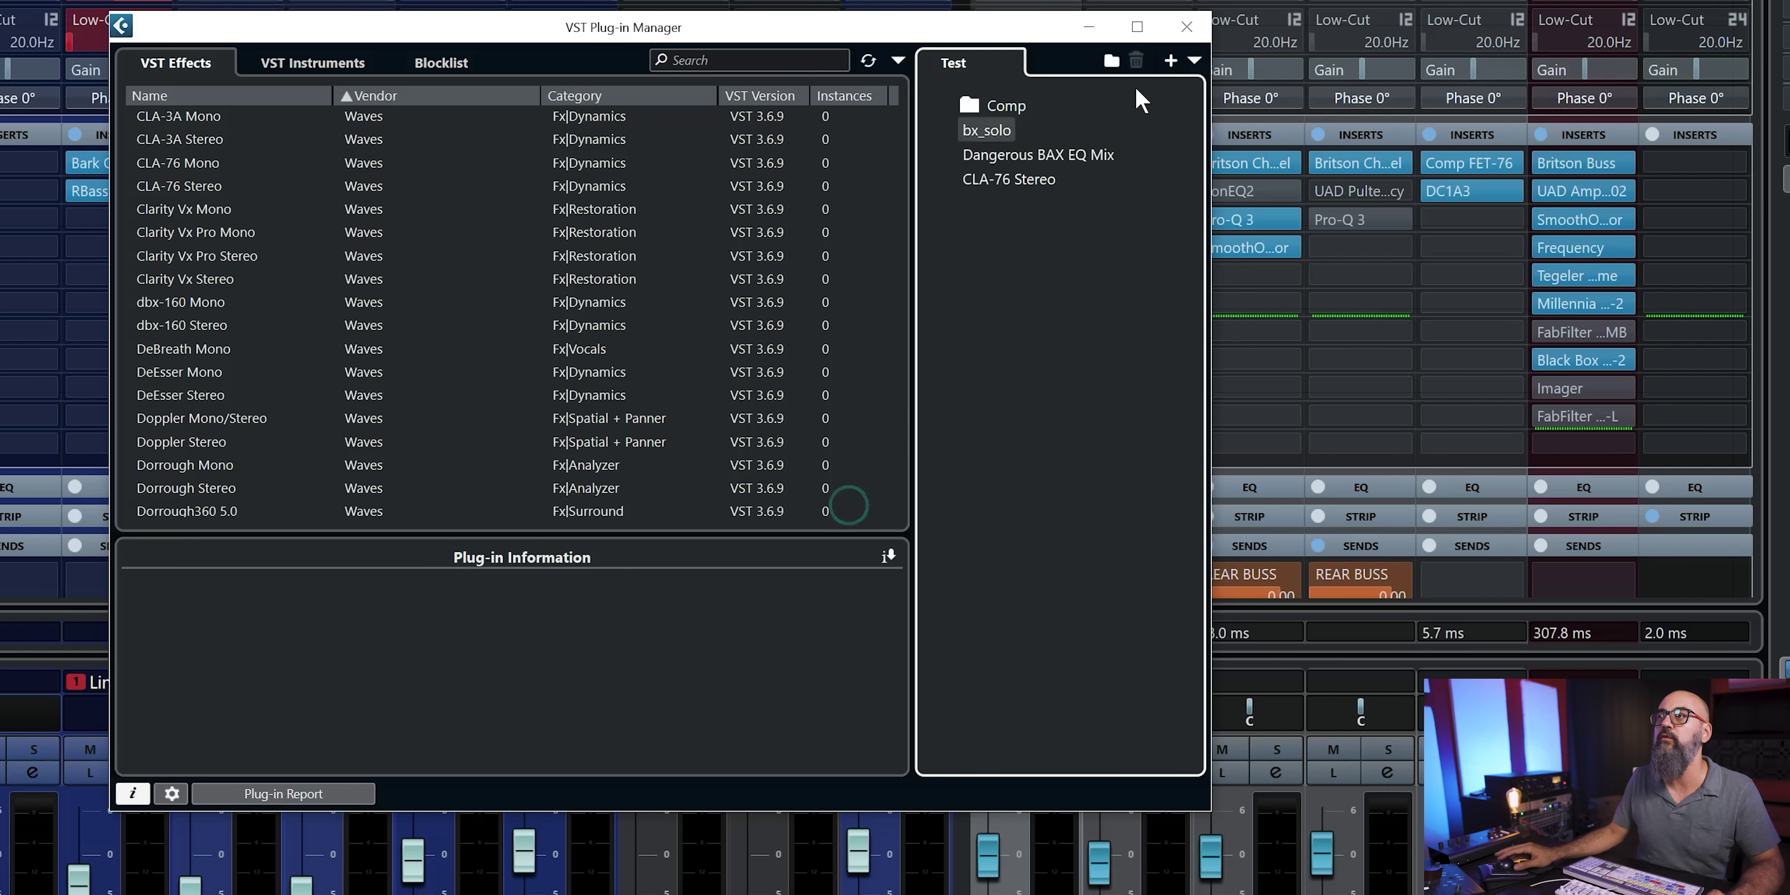
click(1111, 61)
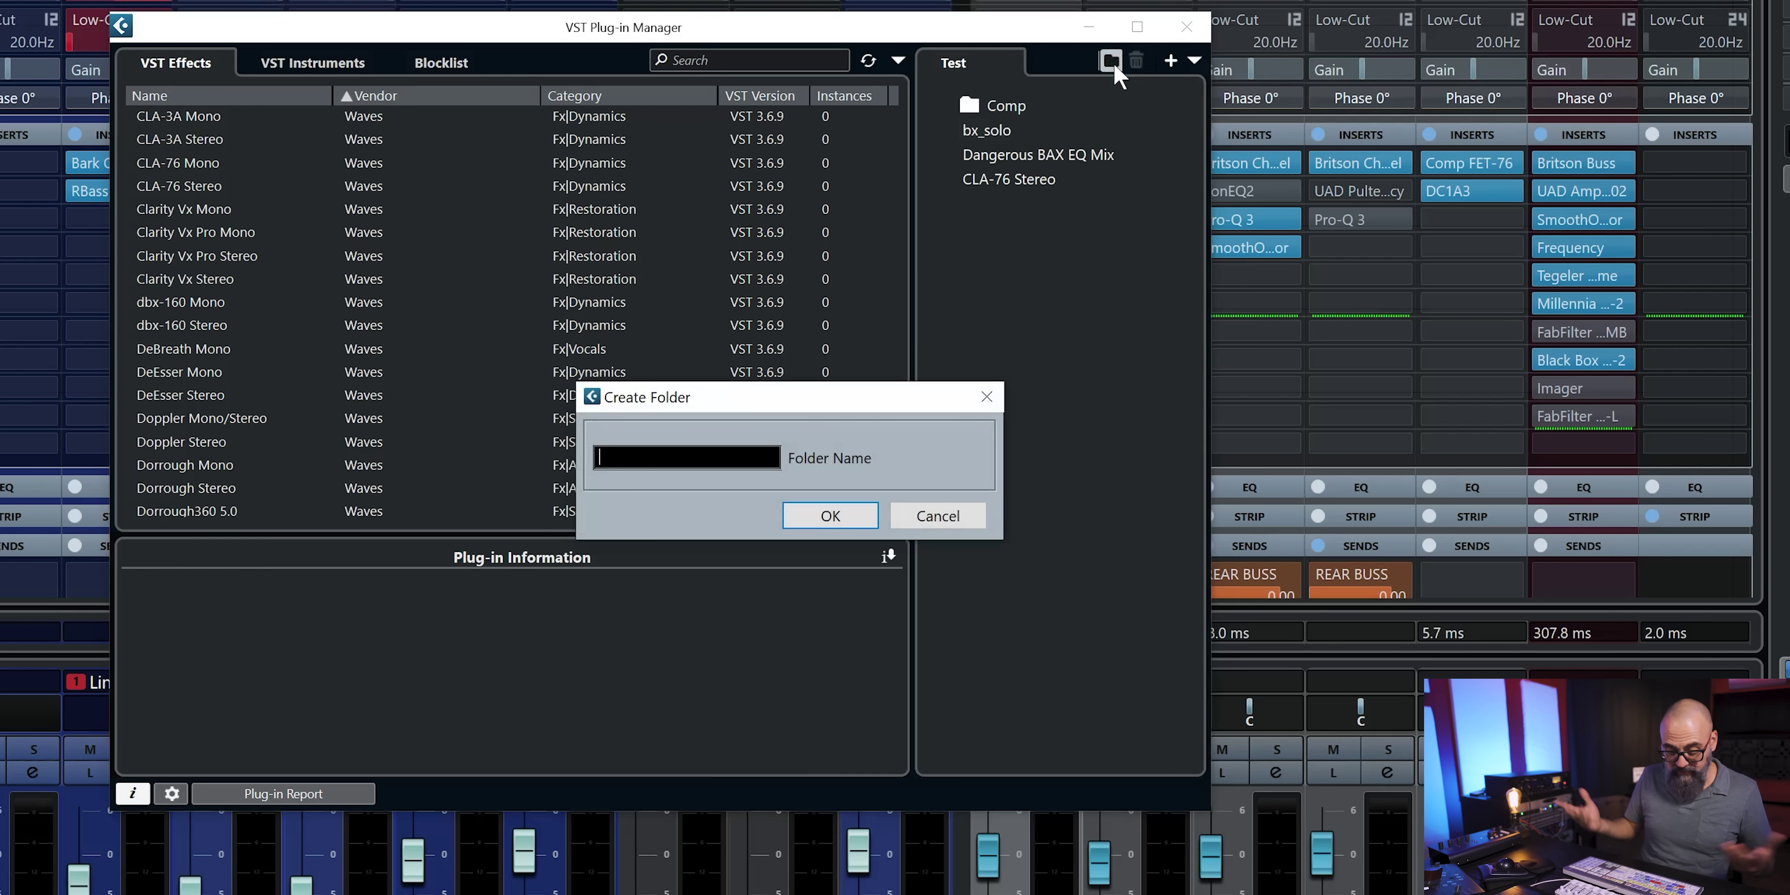
text(Eq)
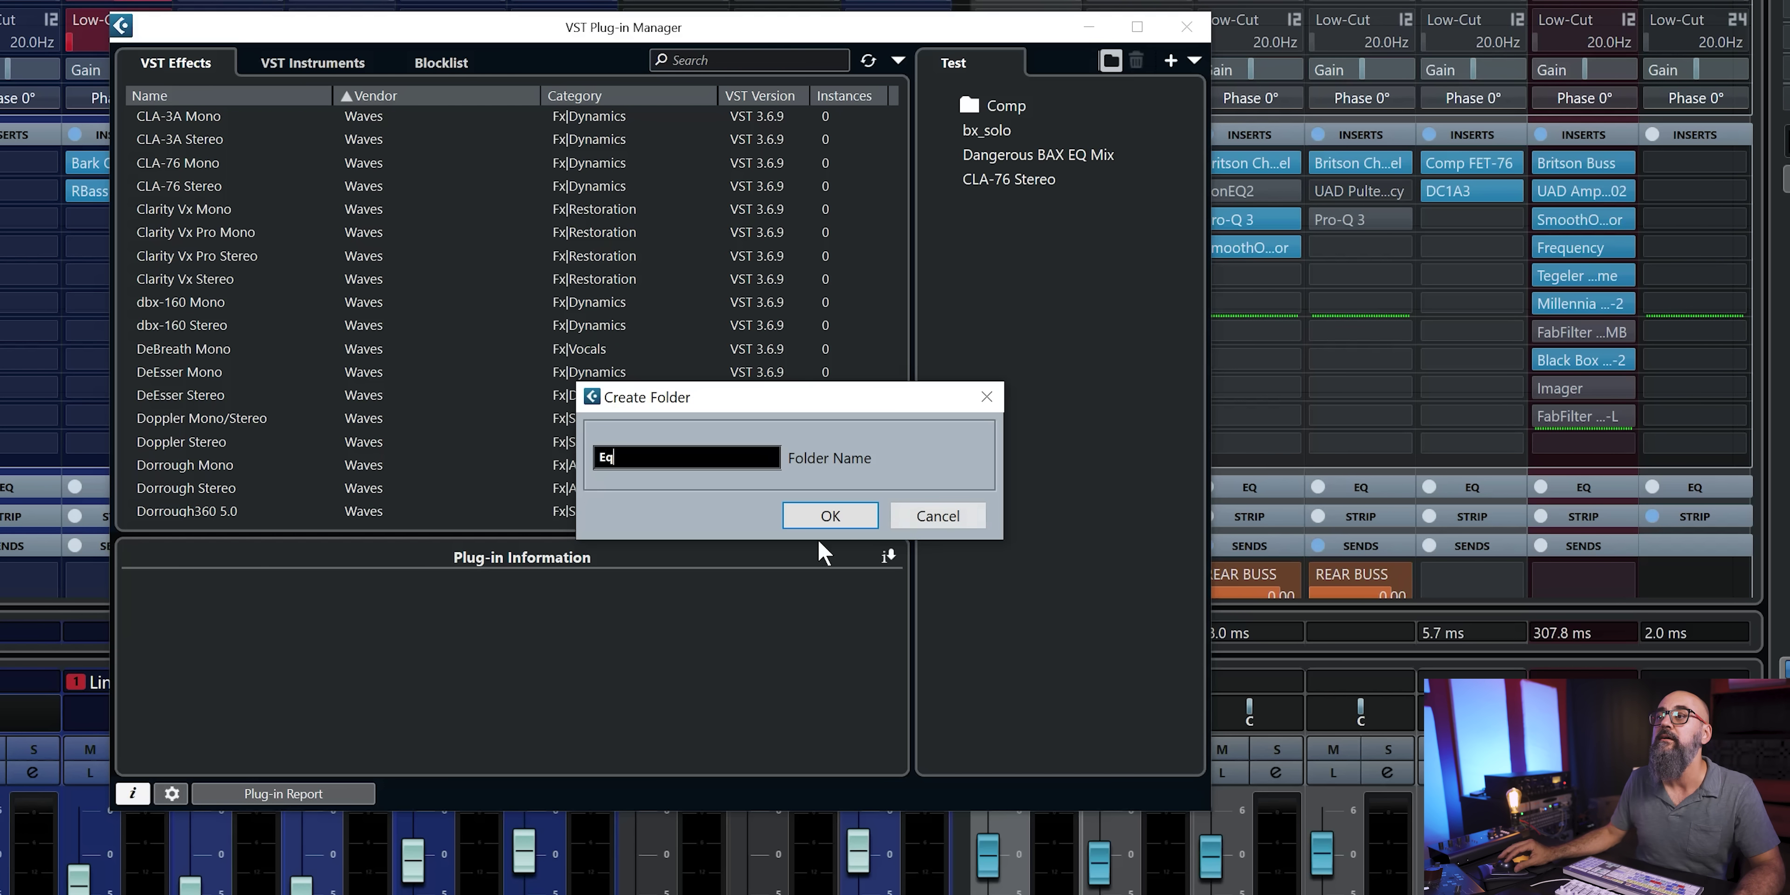
click(828, 520)
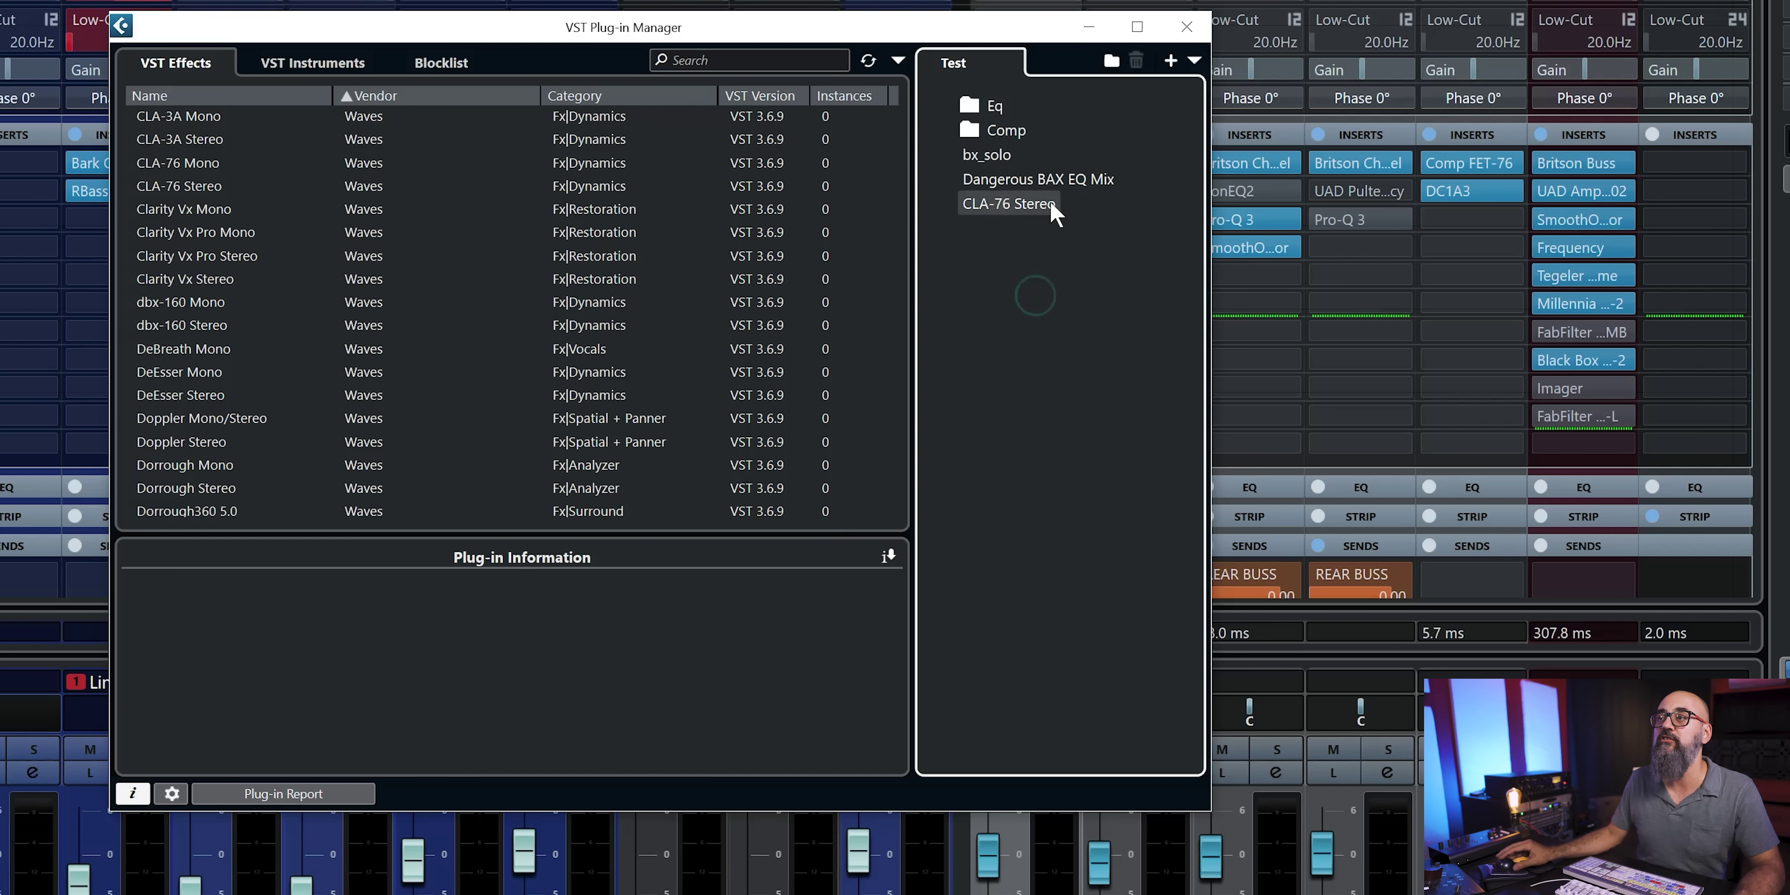
Step: Move Dangerous BAX EQ Mix into the Eq folder and CLA-76 Stereo into the Comp folder, and expand both folders
drag(1006, 199, 1001, 108)
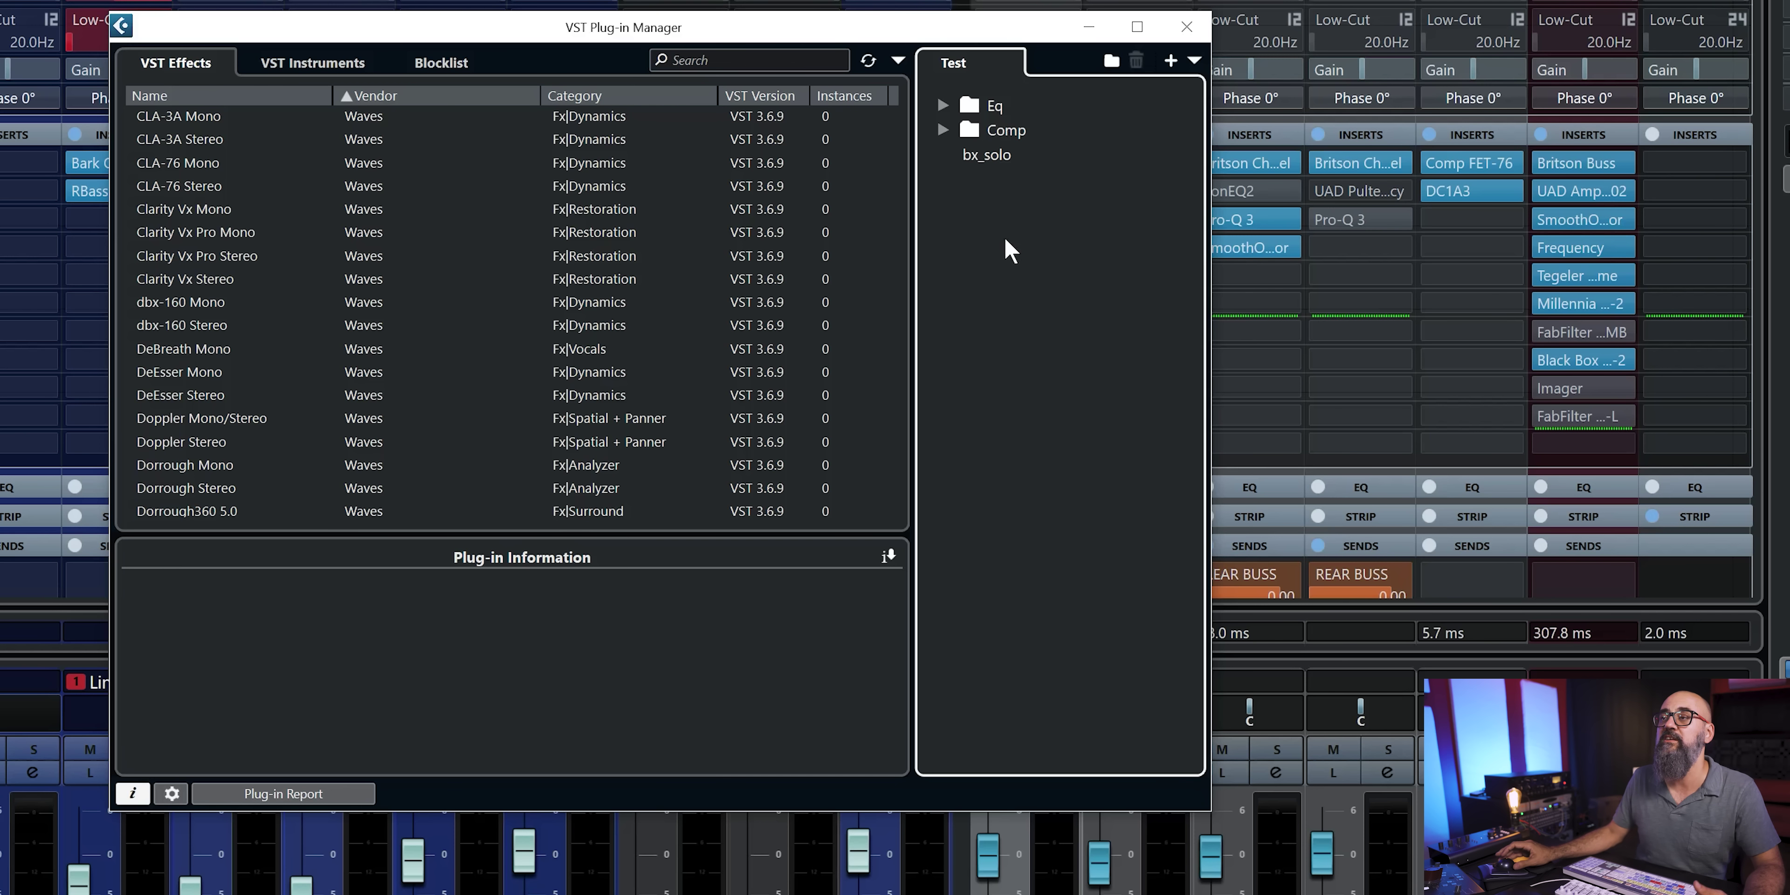
click(942, 105)
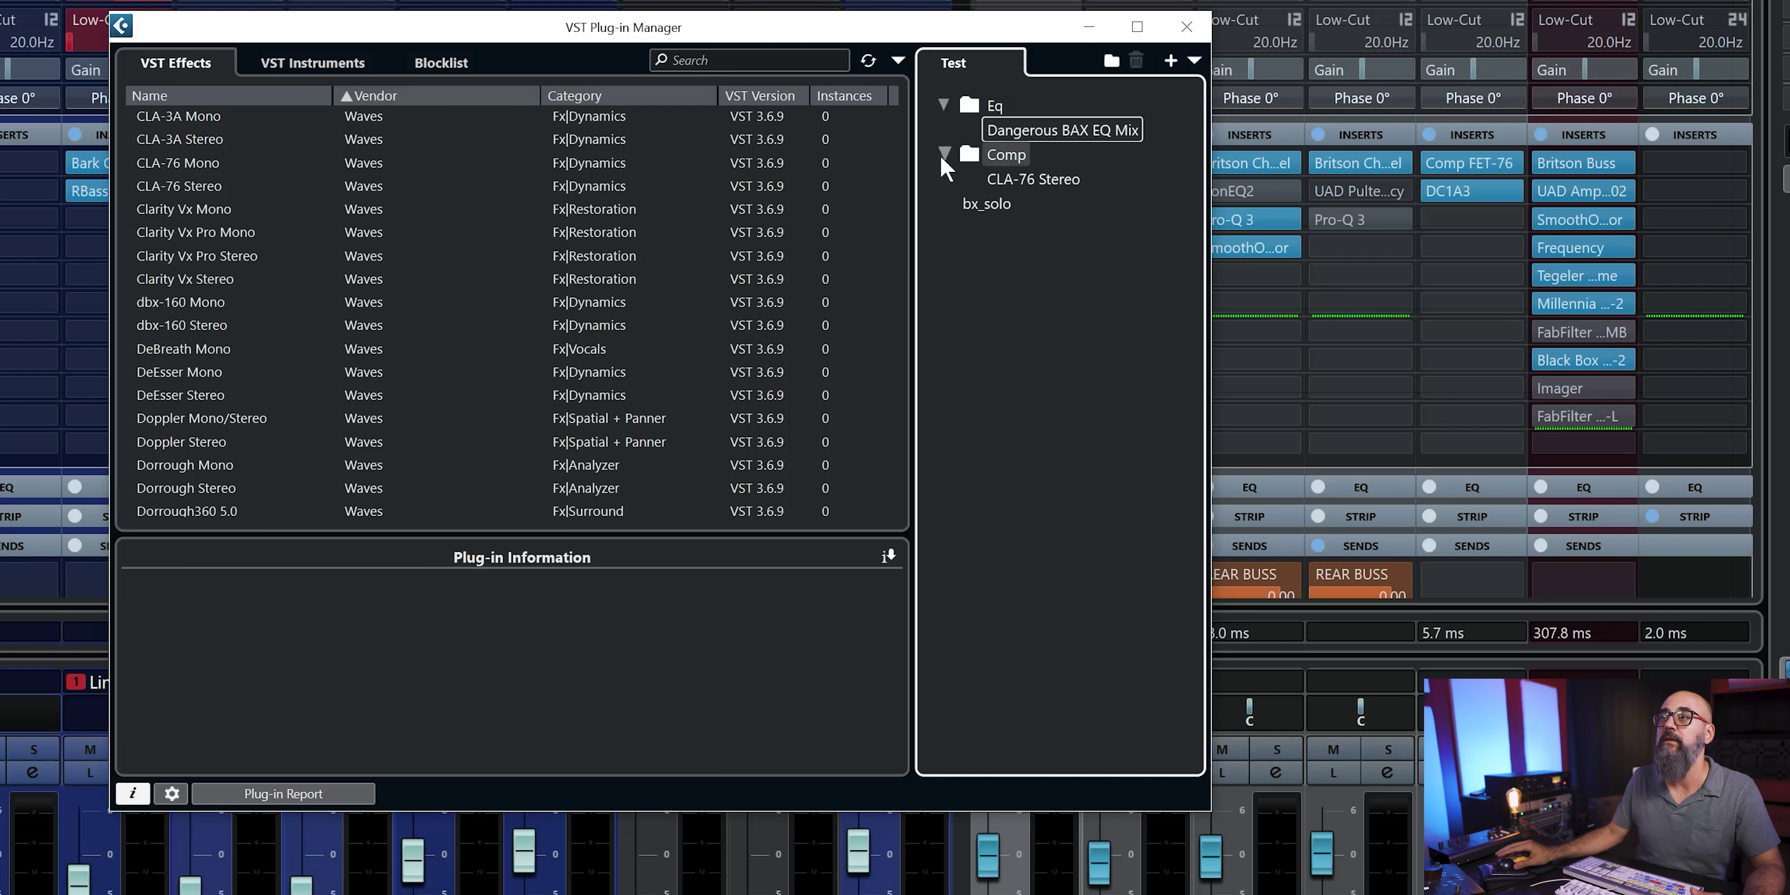
Step: Add dbx-160 Stereo from the Waves effects to the Test collection's Comp folder and close the VST Plug-in Manager
click(167, 323)
drag(148, 320, 1001, 152)
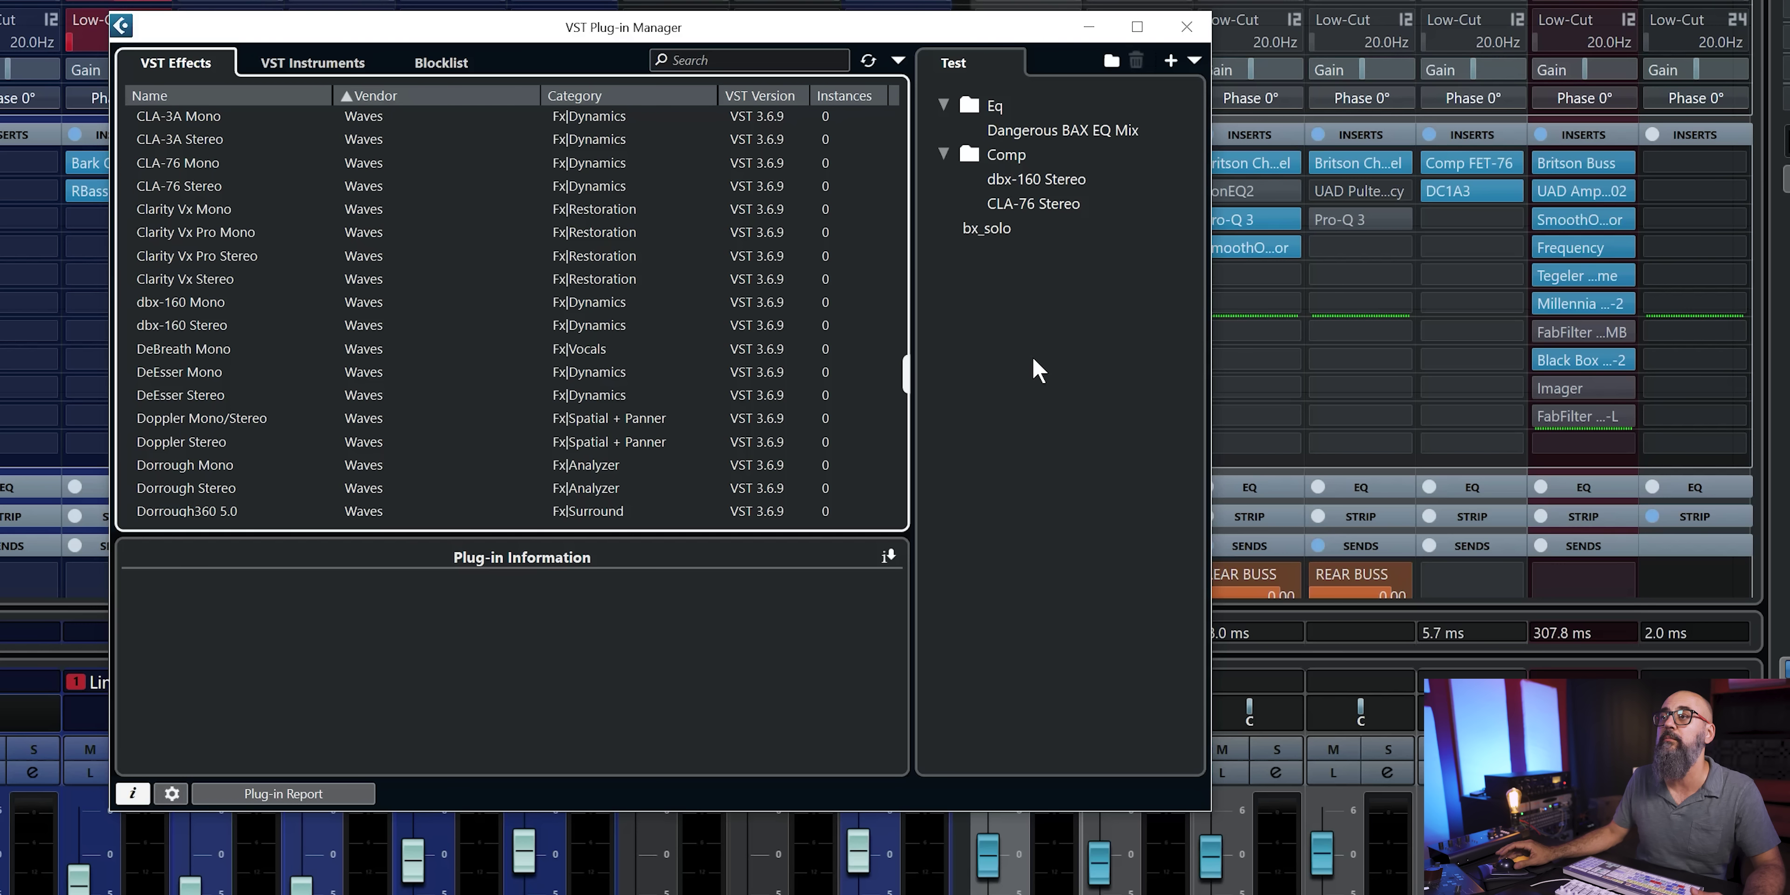
click(1050, 323)
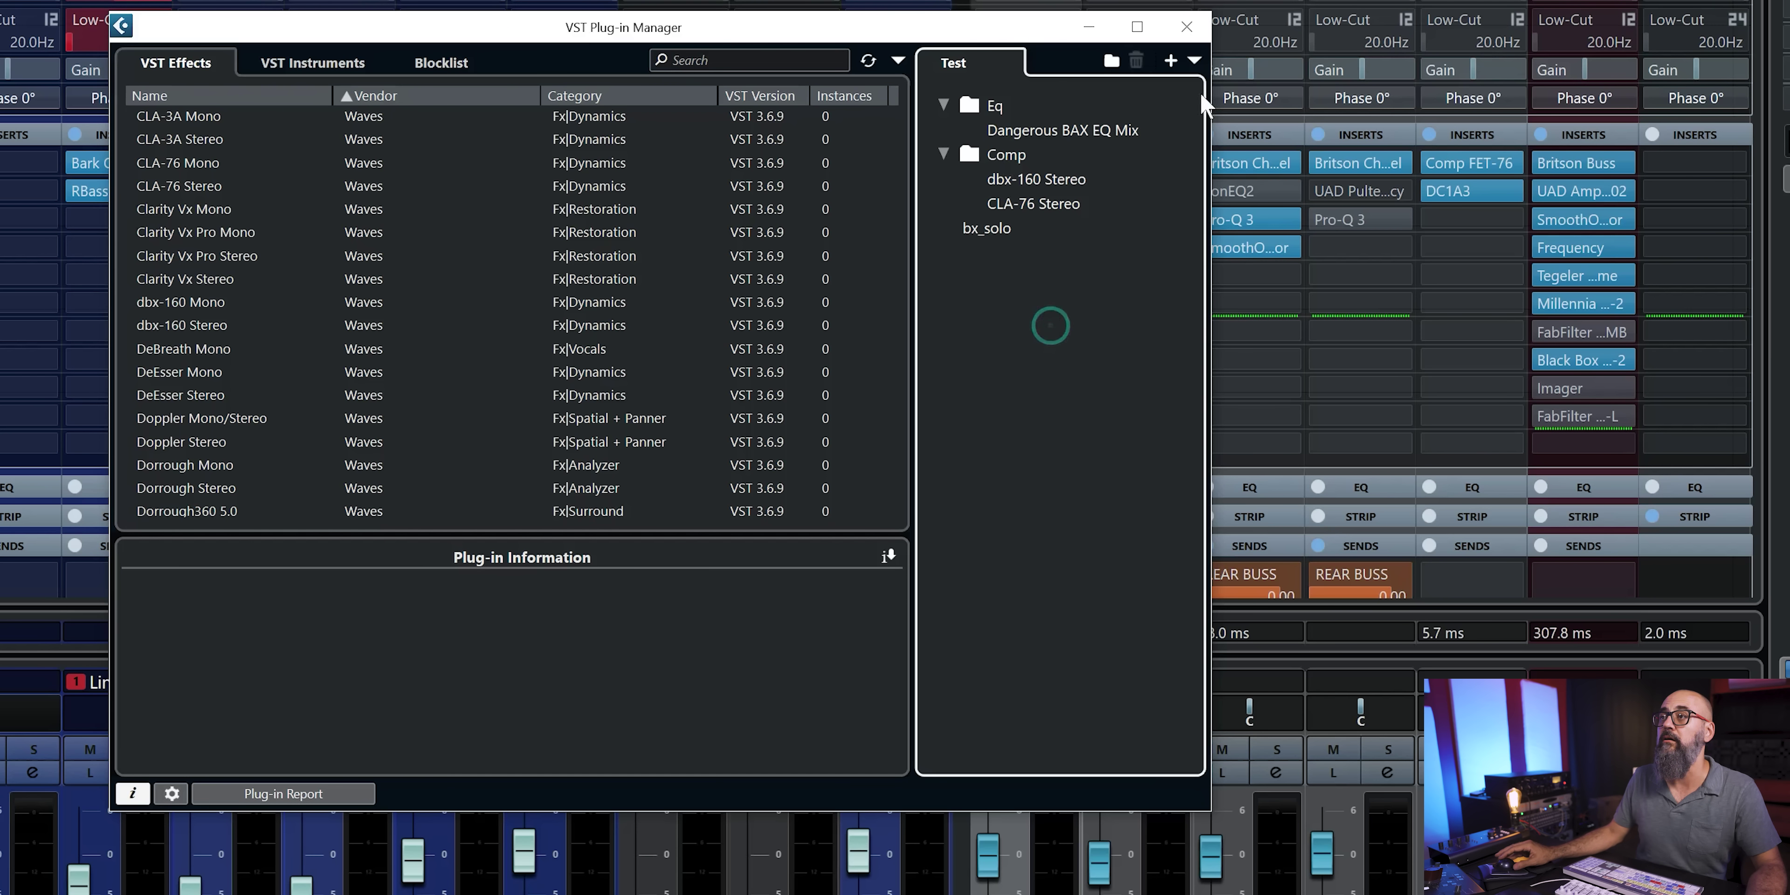
click(1187, 26)
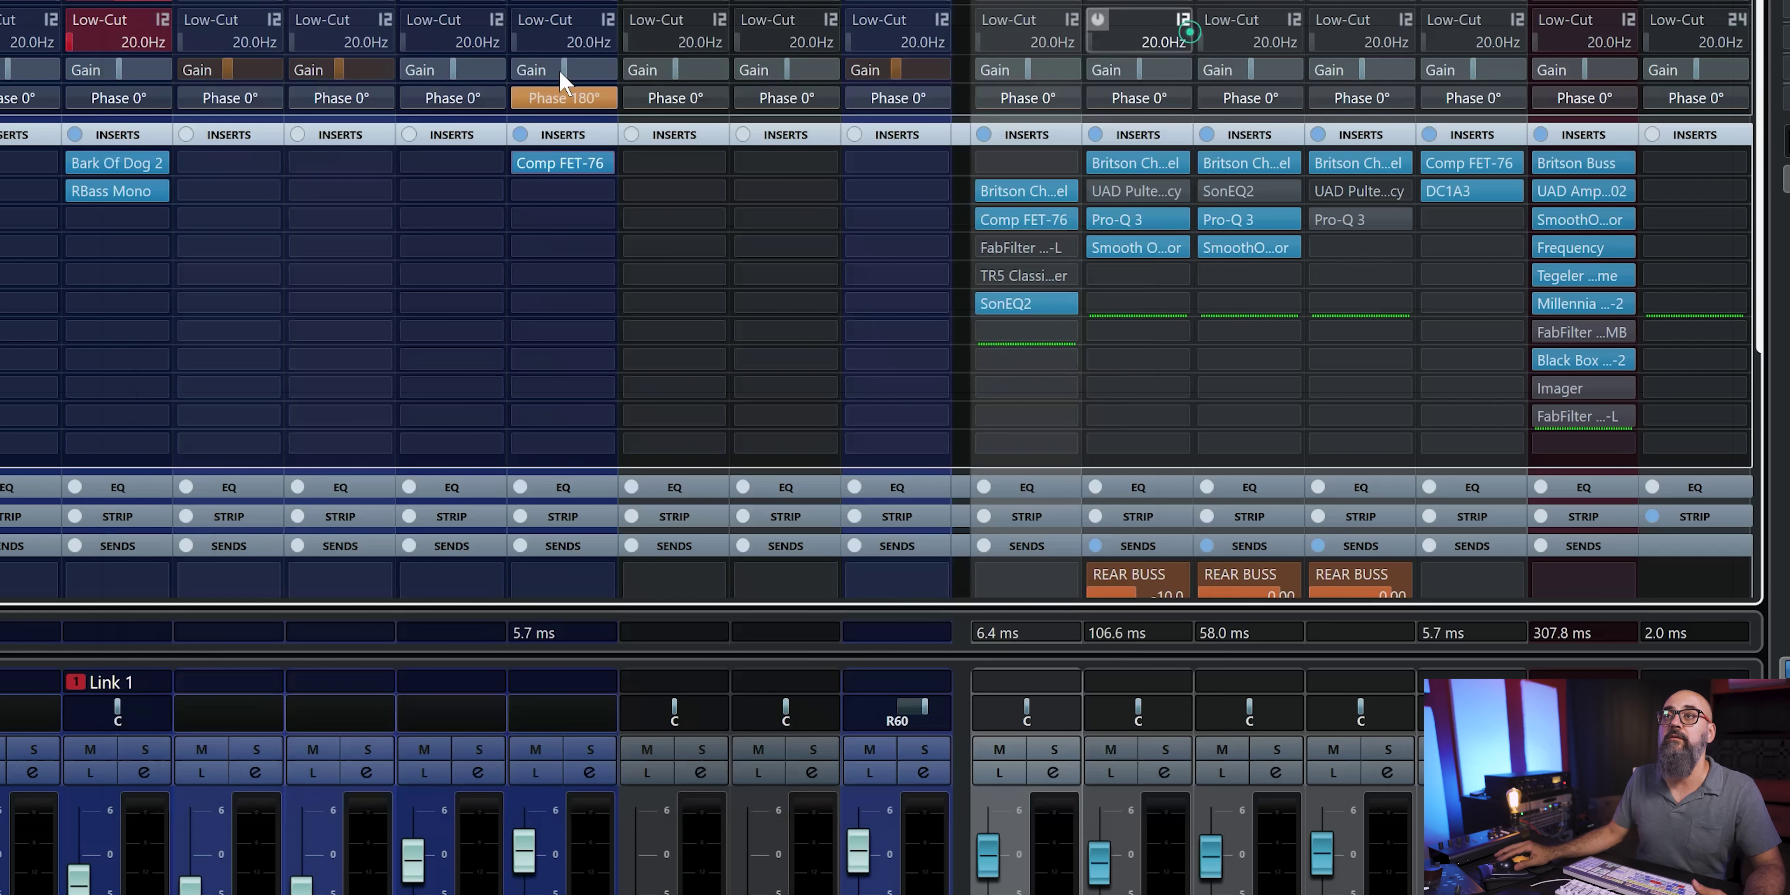
Step: Examine the Eq and Comp folders of the Test collection in the plug-in selector of an empty first insert slot
click(387, 167)
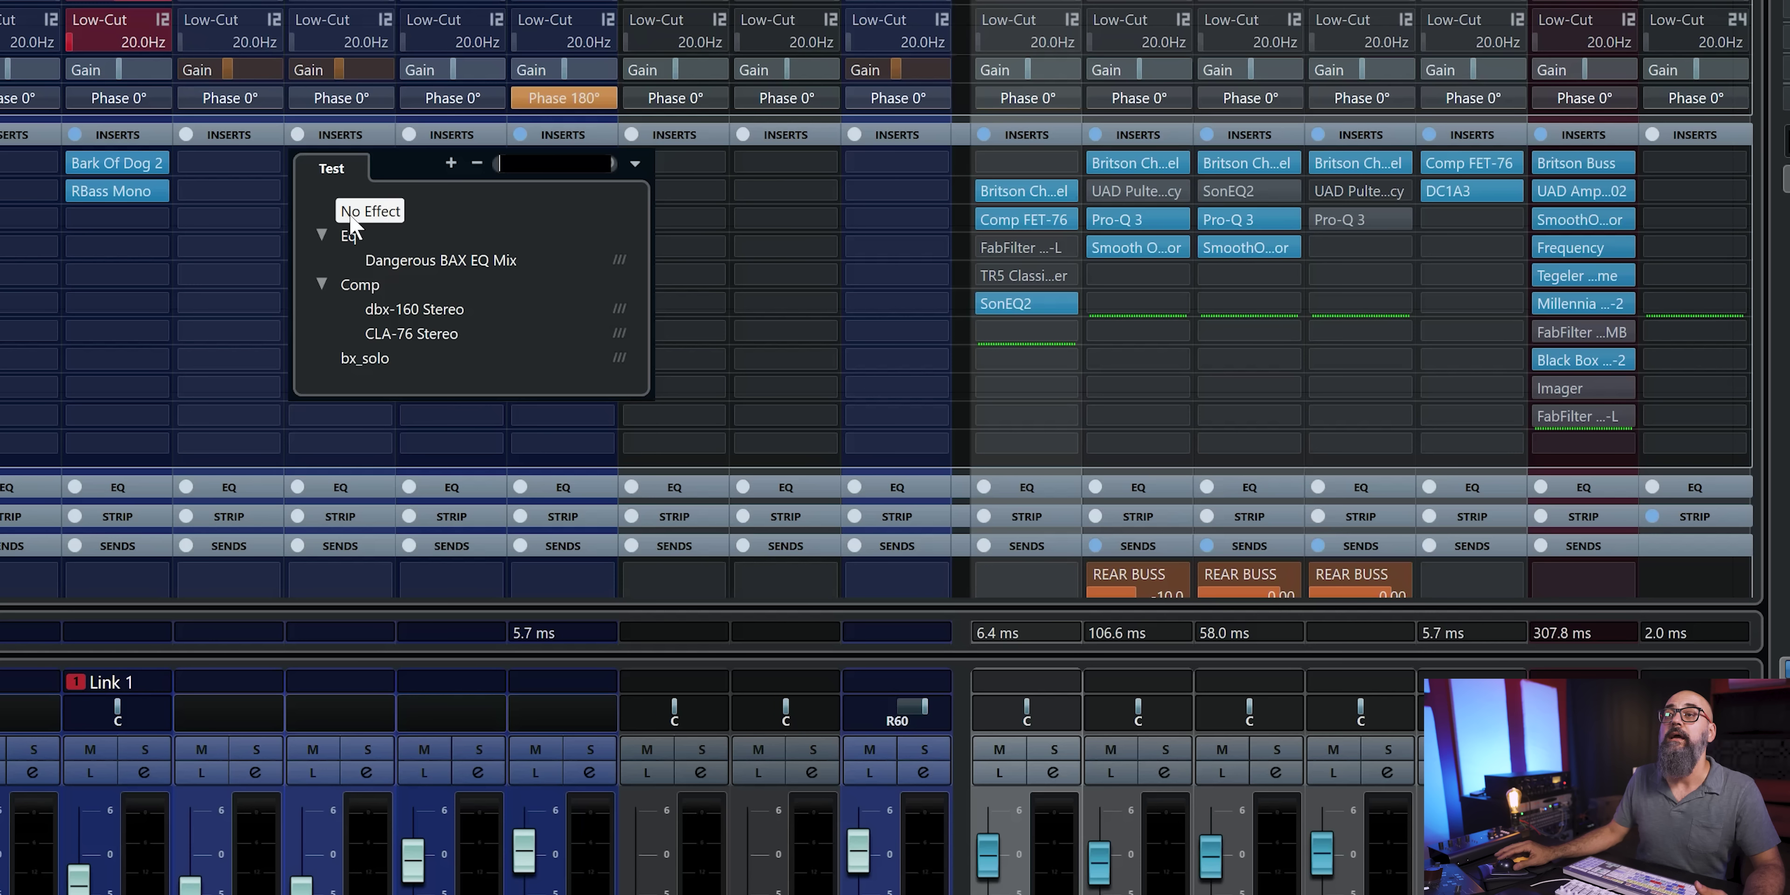
click(321, 235)
click(320, 260)
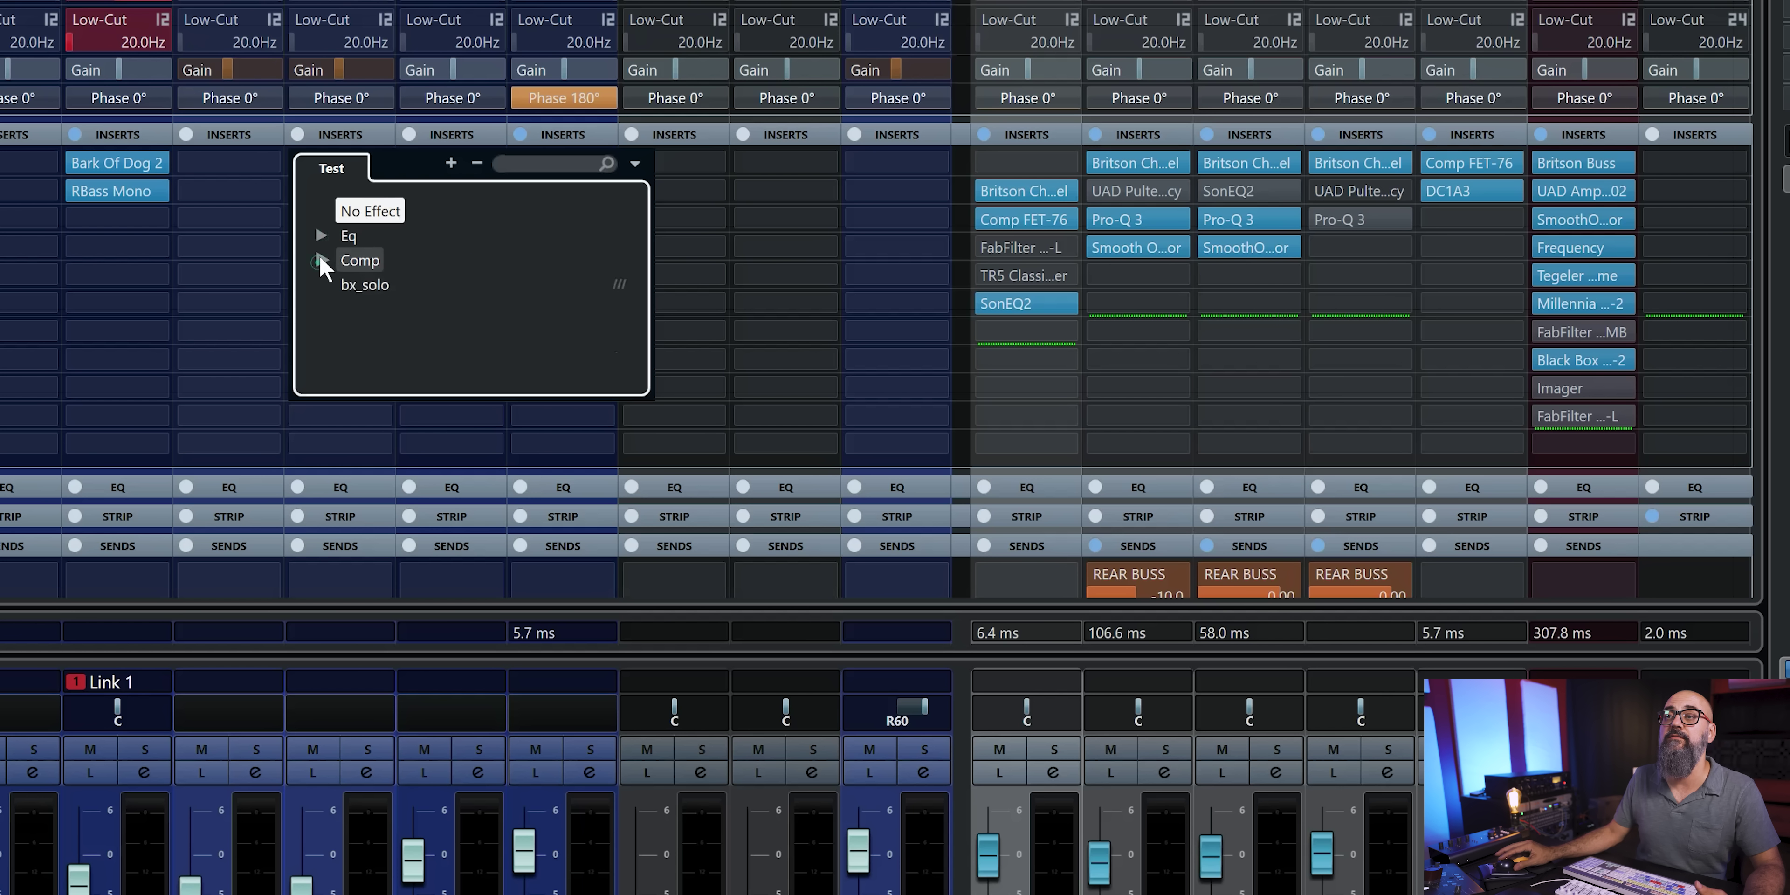
click(322, 259)
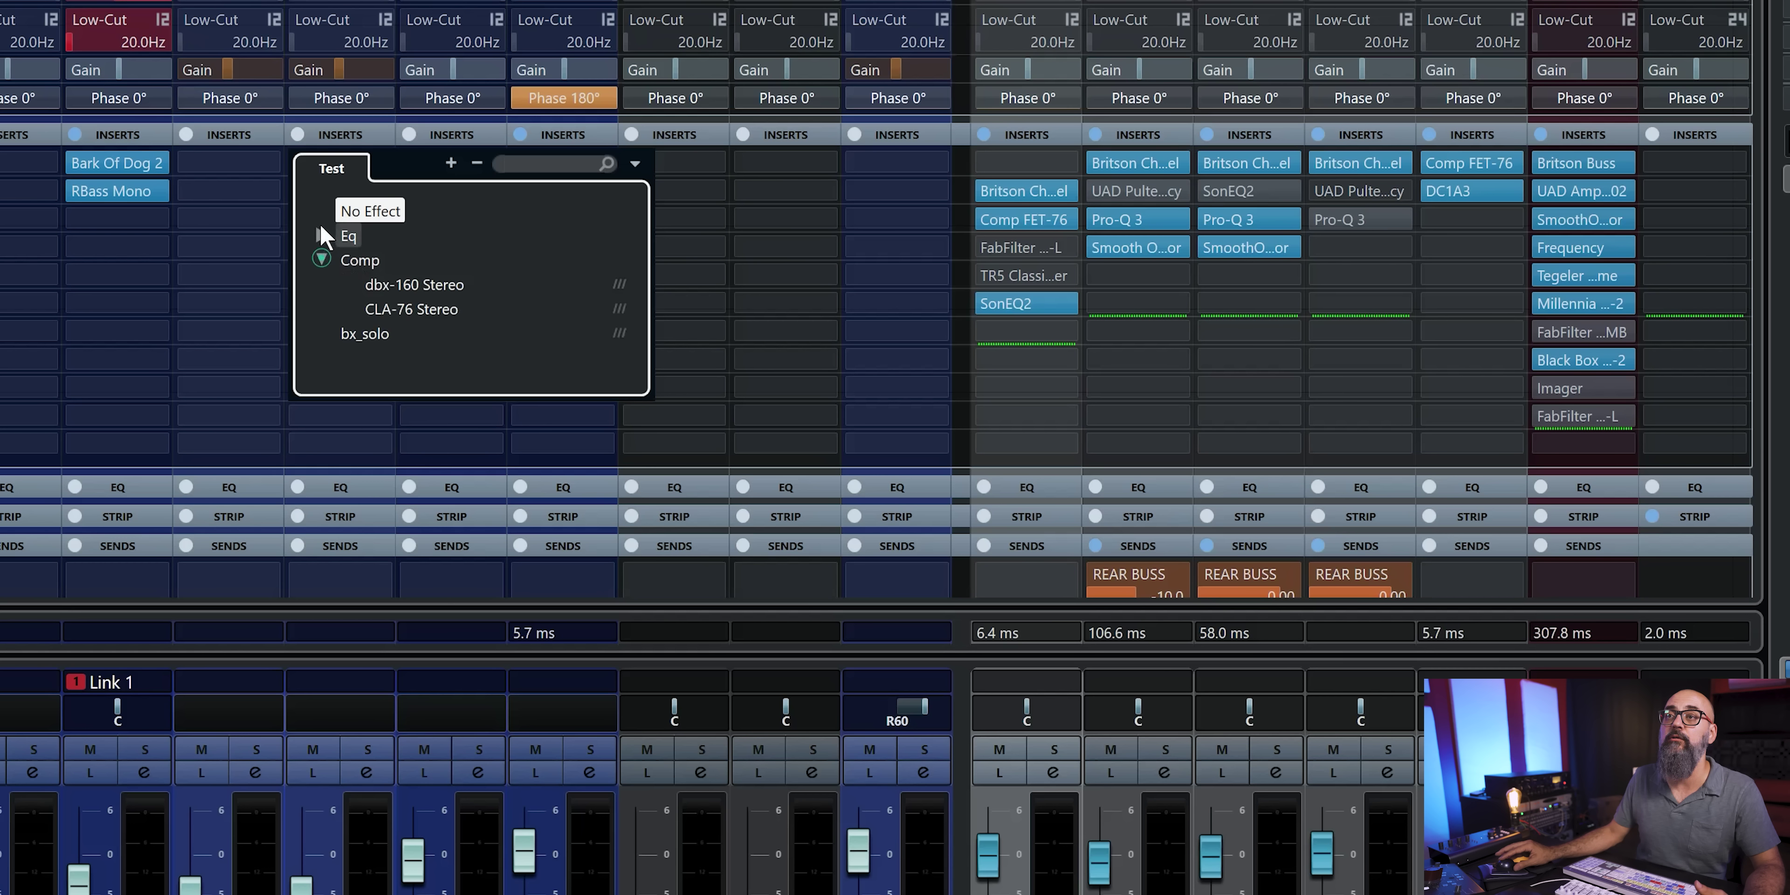
click(320, 235)
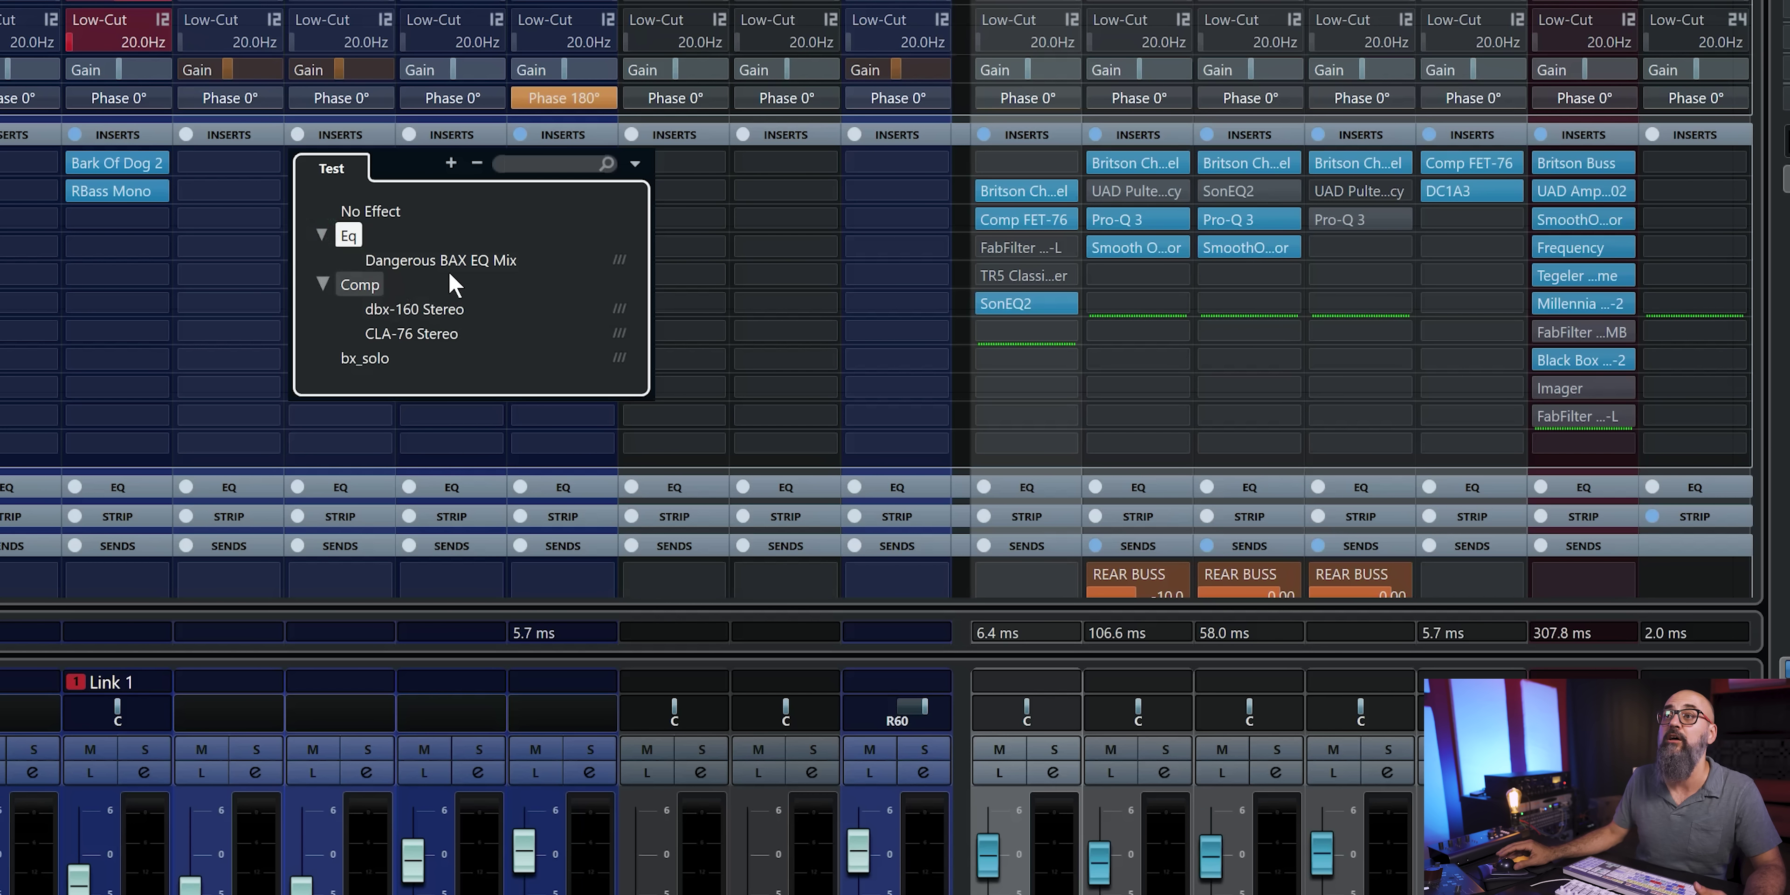
Step: Switch the plug-in selector to the custom FAV collection and examine its REVERB, TAPE and CONSOLE EMU folders
click(635, 163)
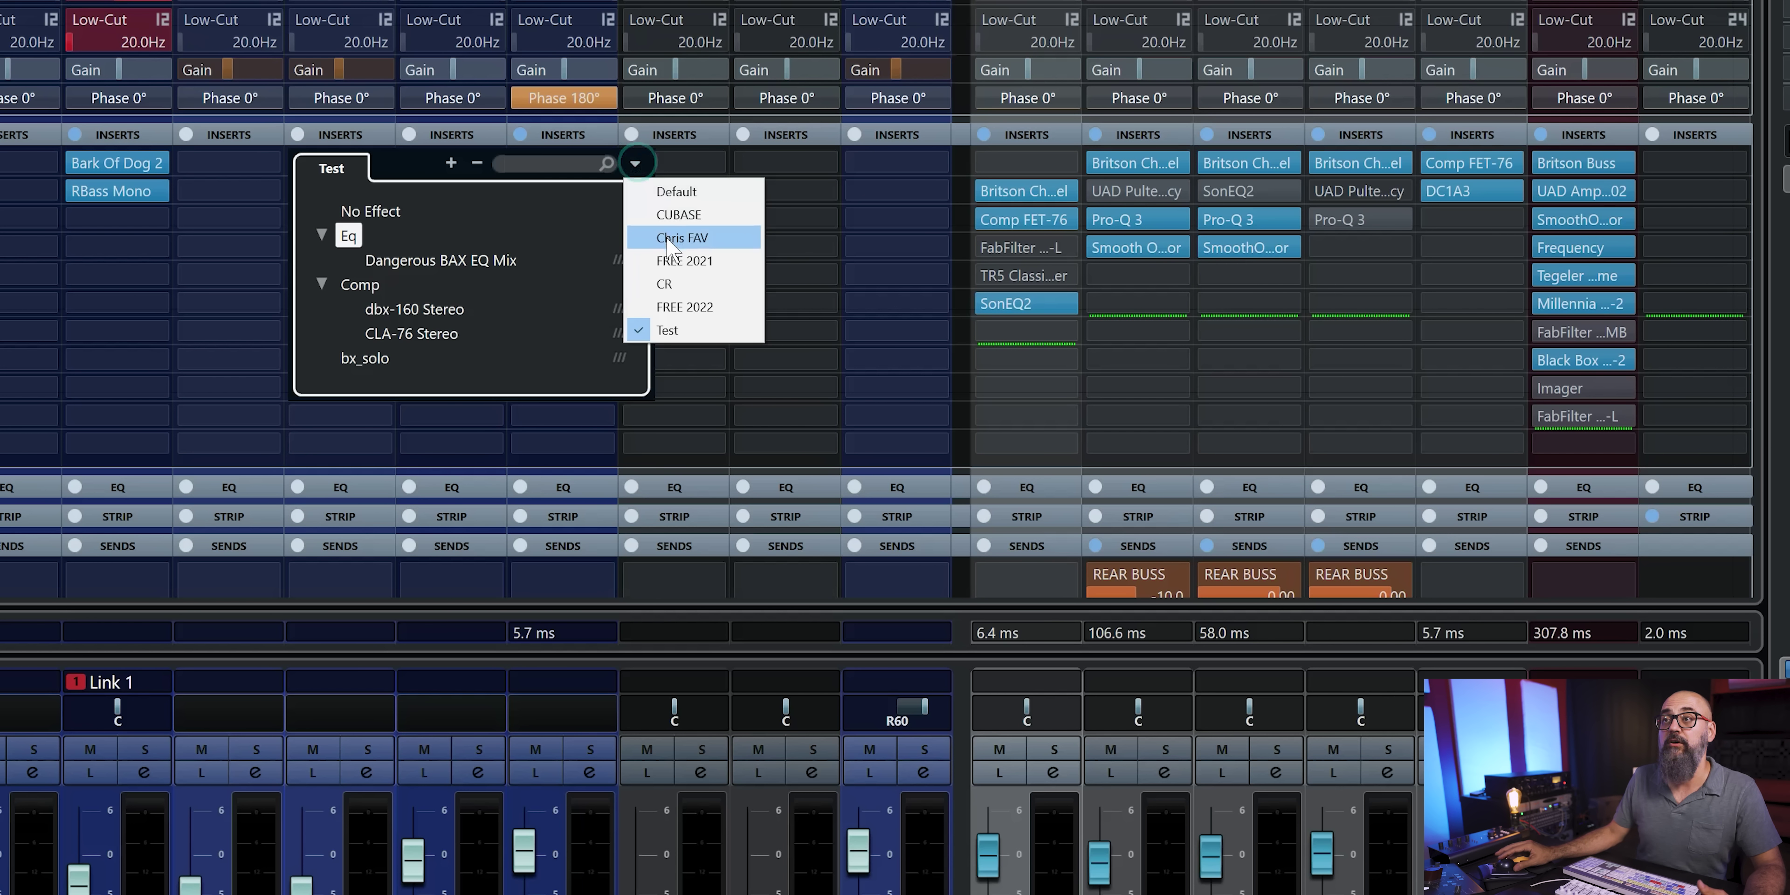
click(669, 238)
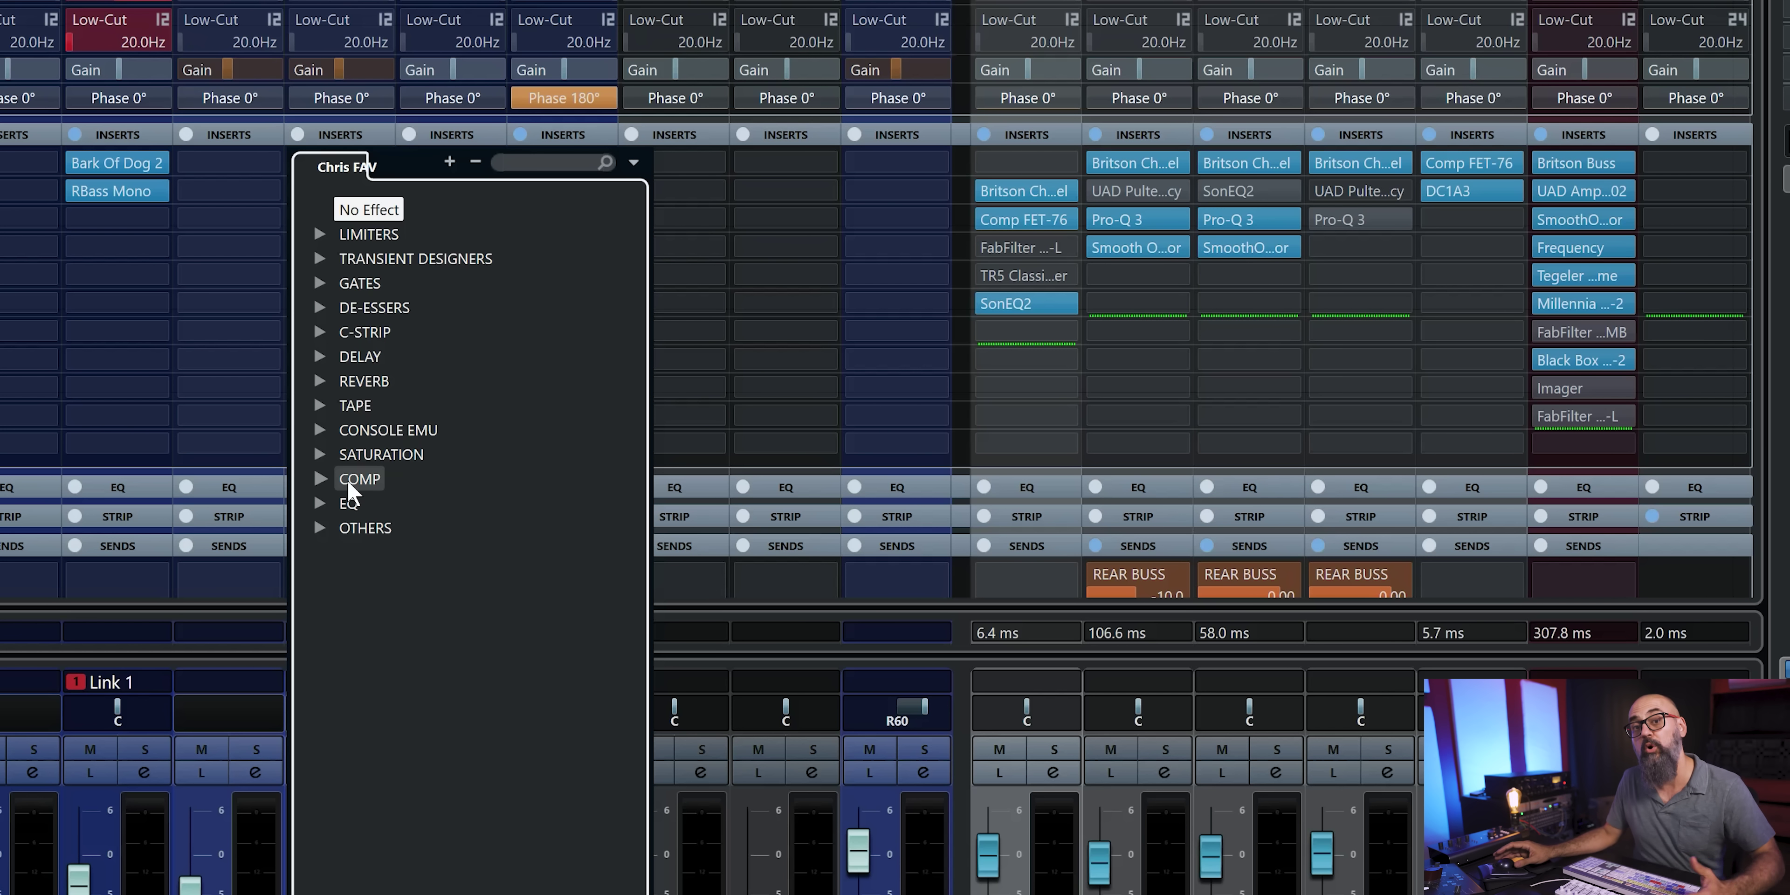
click(321, 382)
click(322, 382)
click(319, 408)
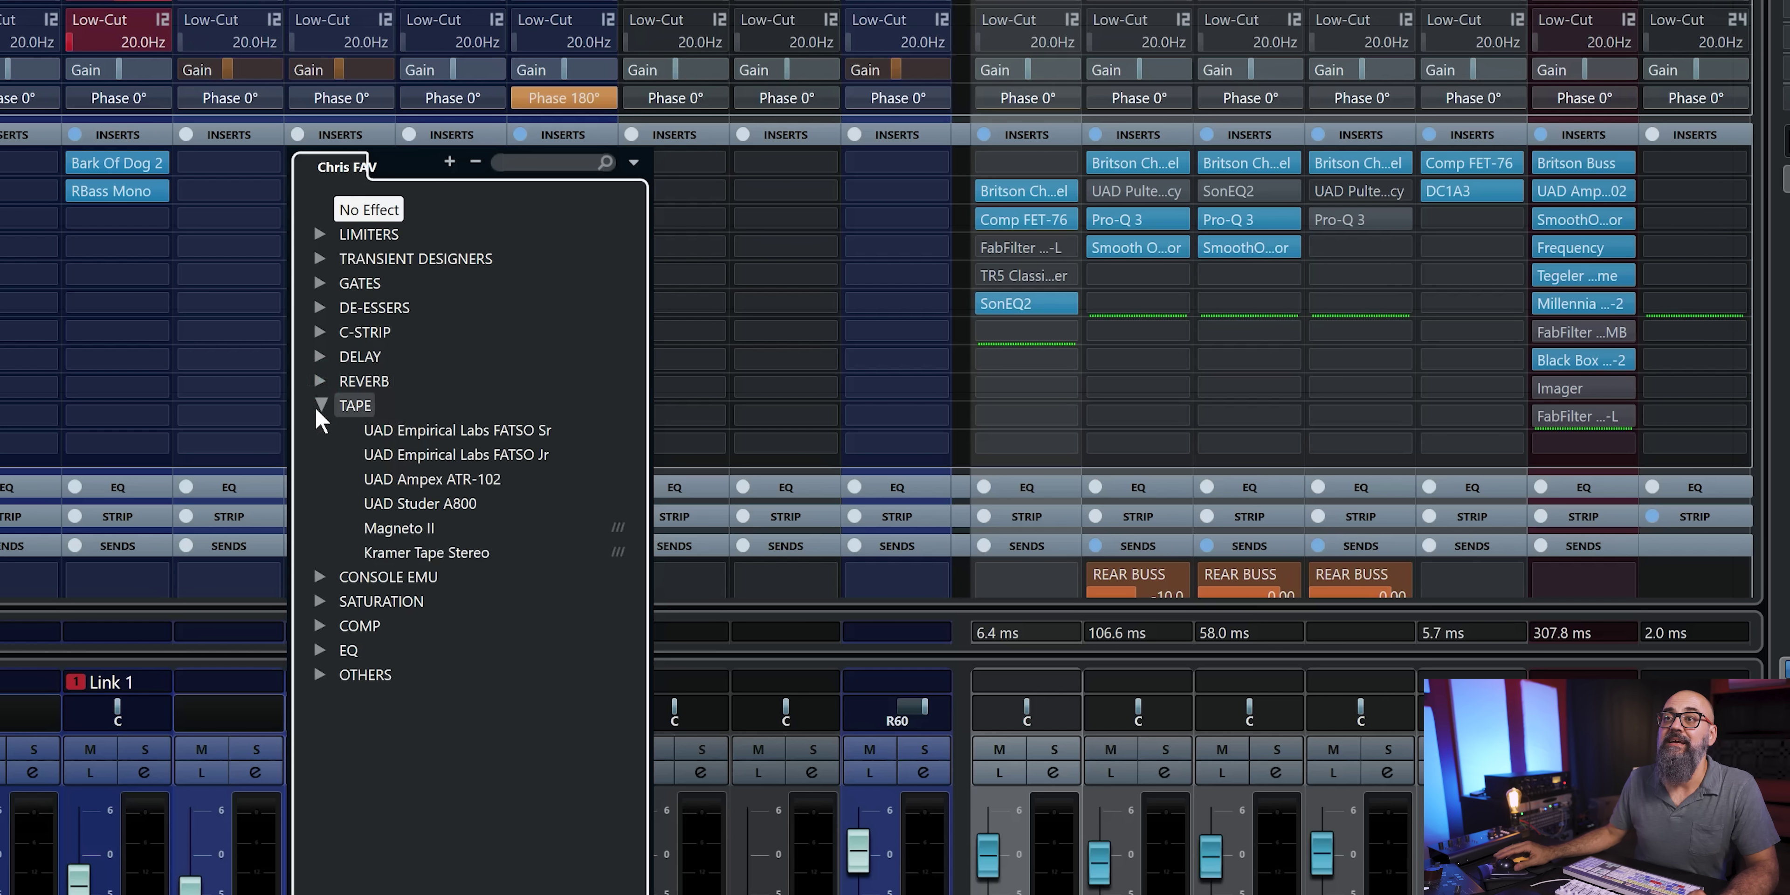
click(318, 408)
click(318, 430)
click(319, 431)
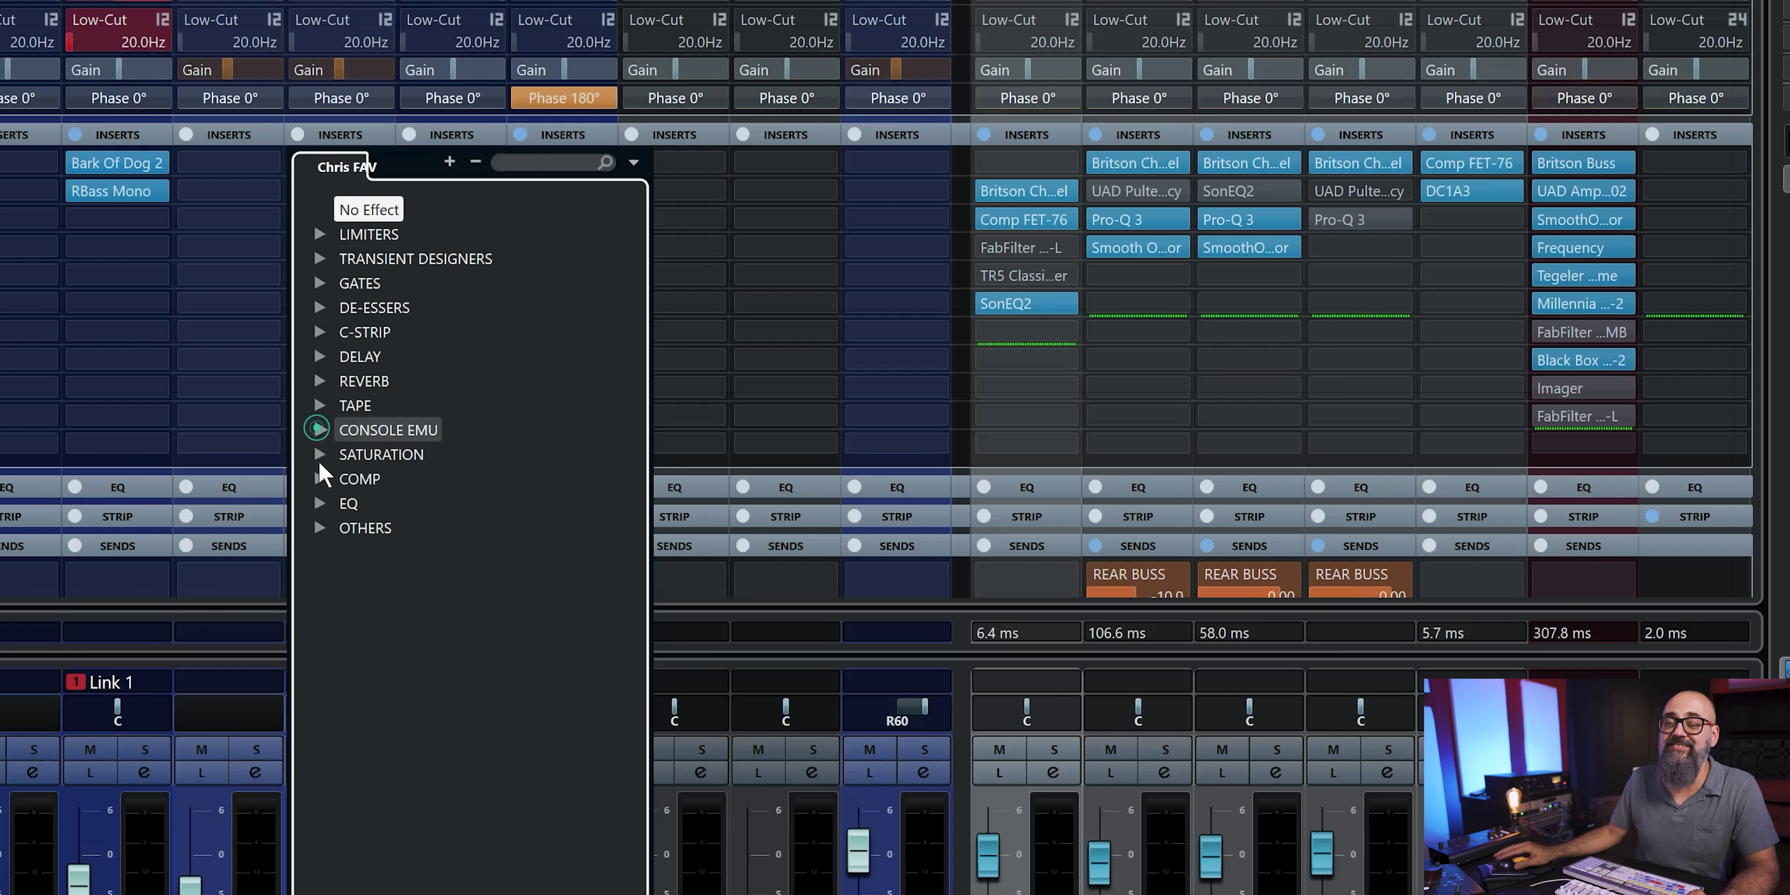
click(633, 163)
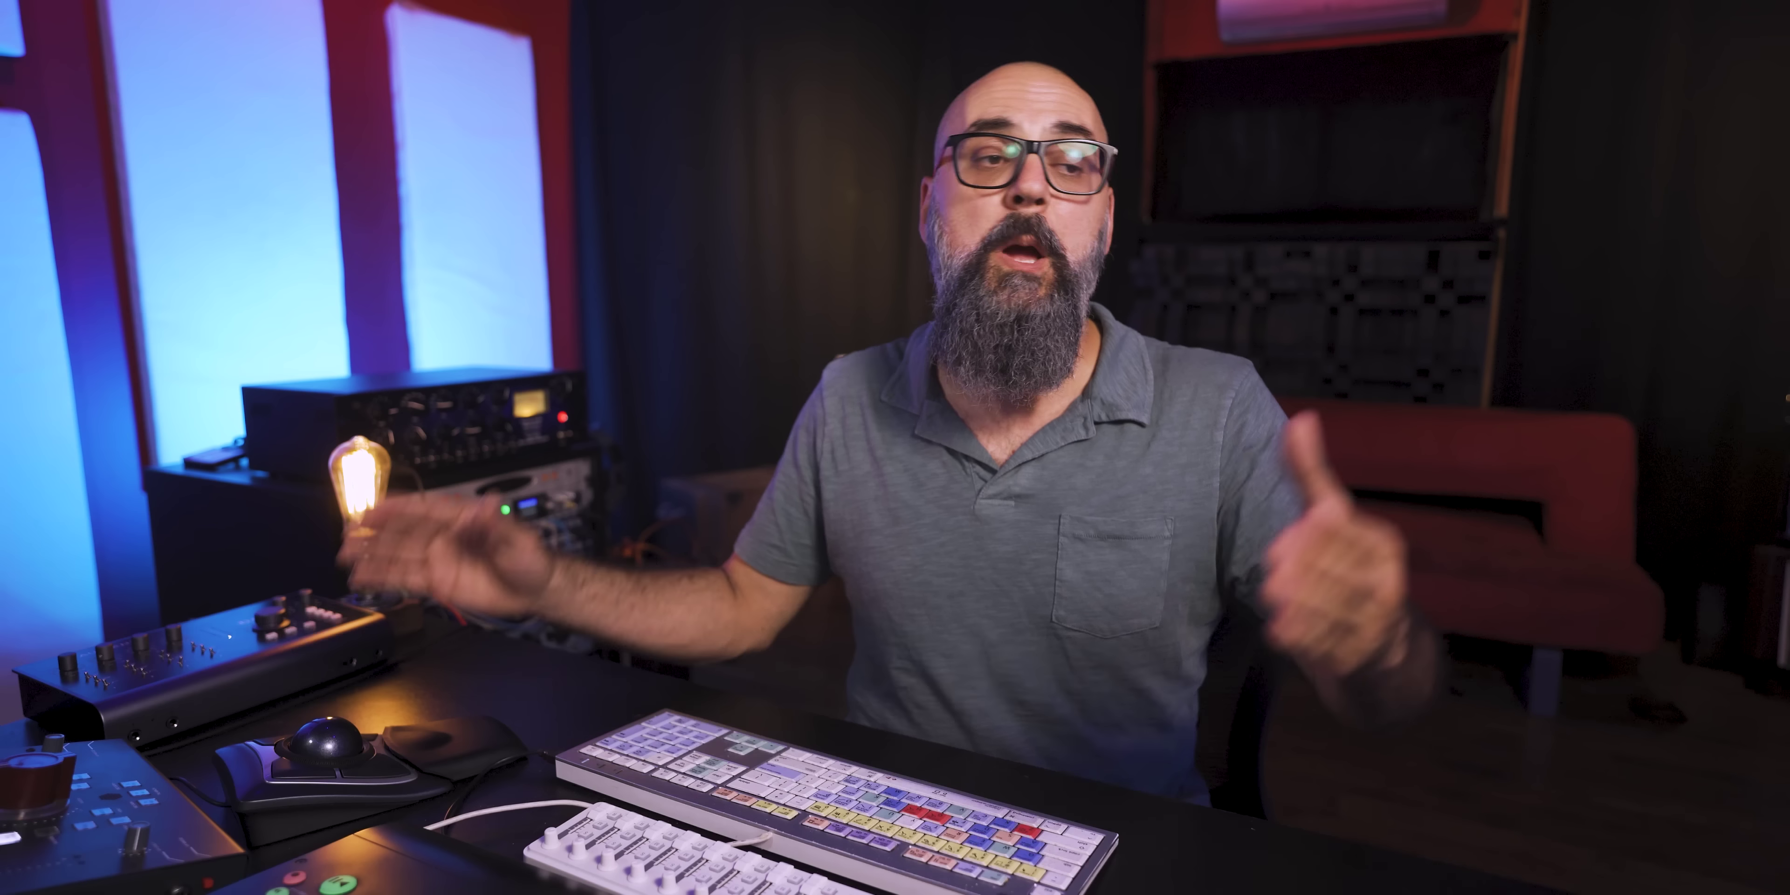